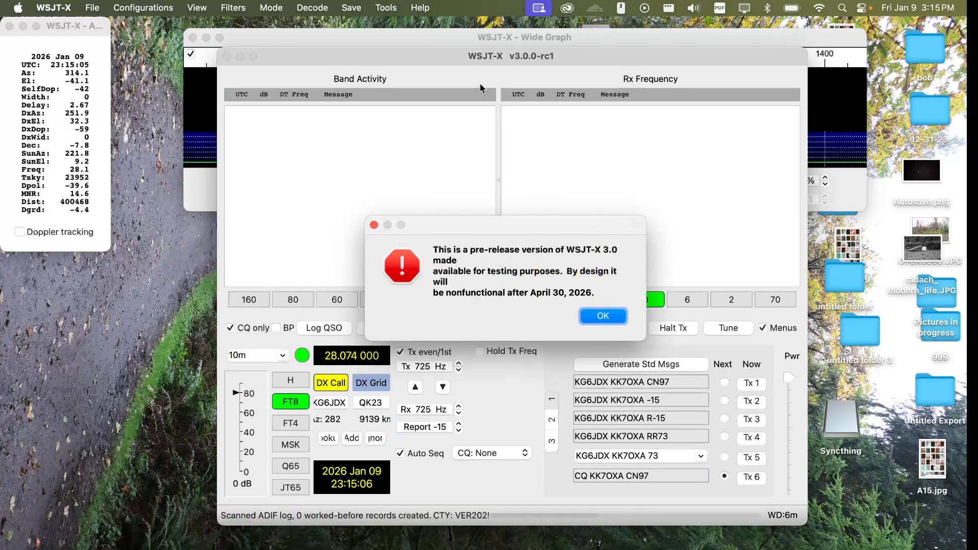
# Dismiss the pre-release notice, then open the preferences and check the station's call sign and grid locator.
pyautogui.click(607, 317)
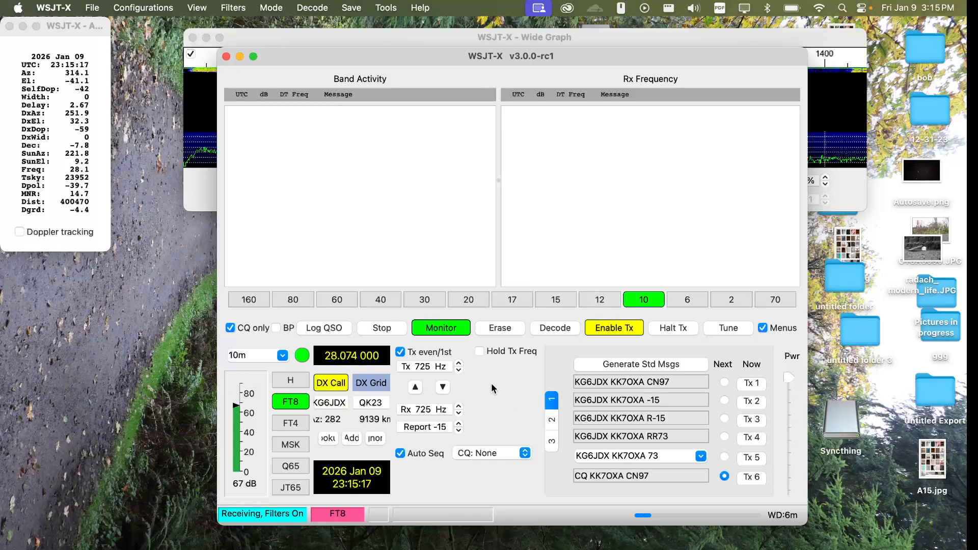
pyautogui.click(58, 10)
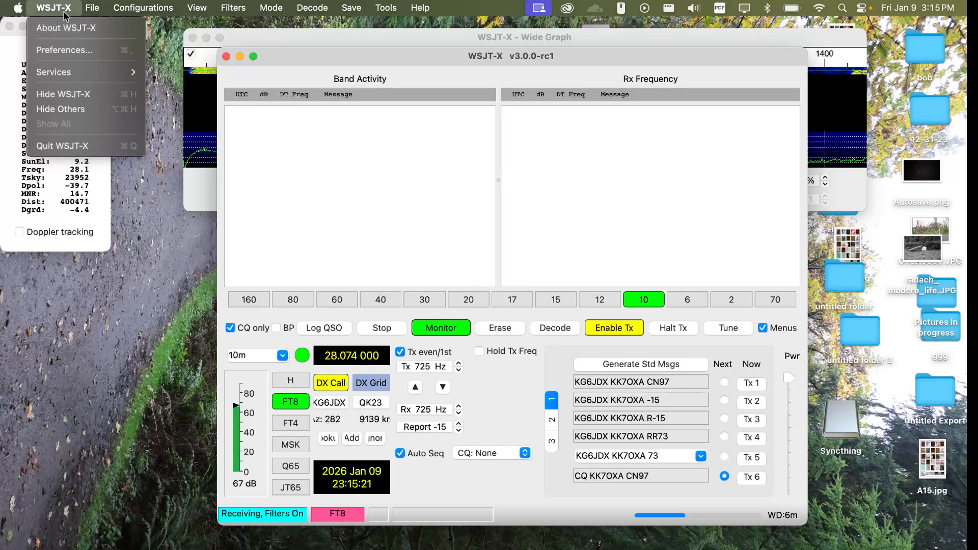
pyautogui.click(80, 54)
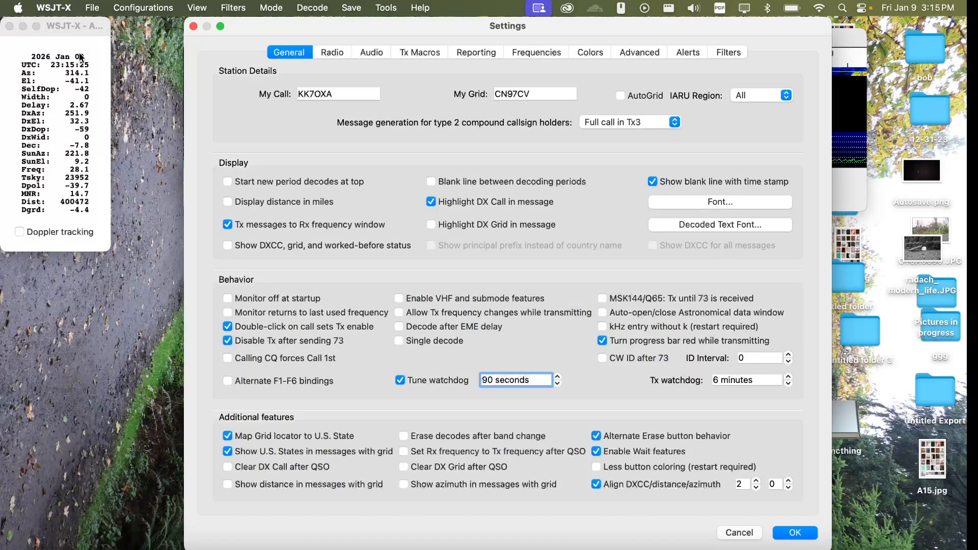
pyautogui.click(360, 93)
pyautogui.moveTo(335, 92); pyautogui.dragTo(301, 94)
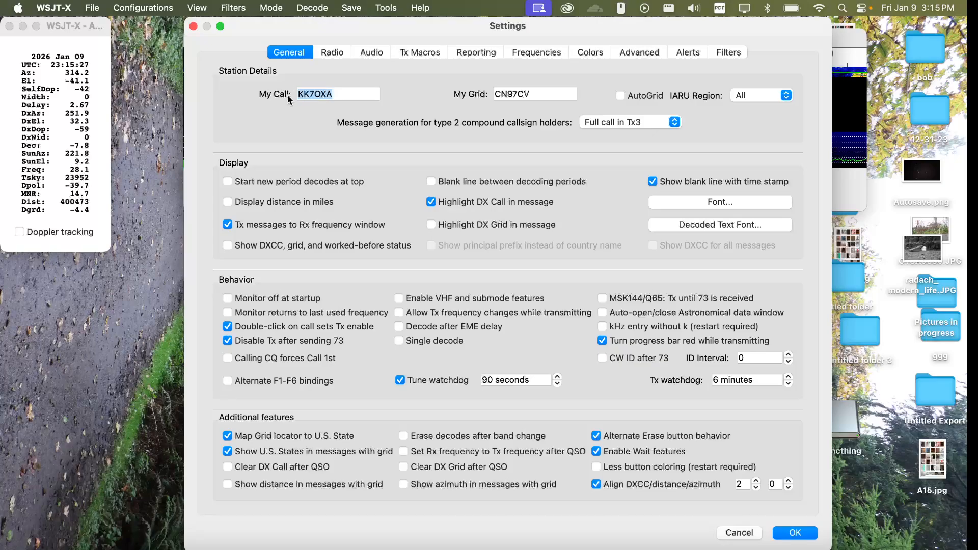
pyautogui.click(350, 92)
pyautogui.moveTo(553, 96); pyautogui.dragTo(482, 96)
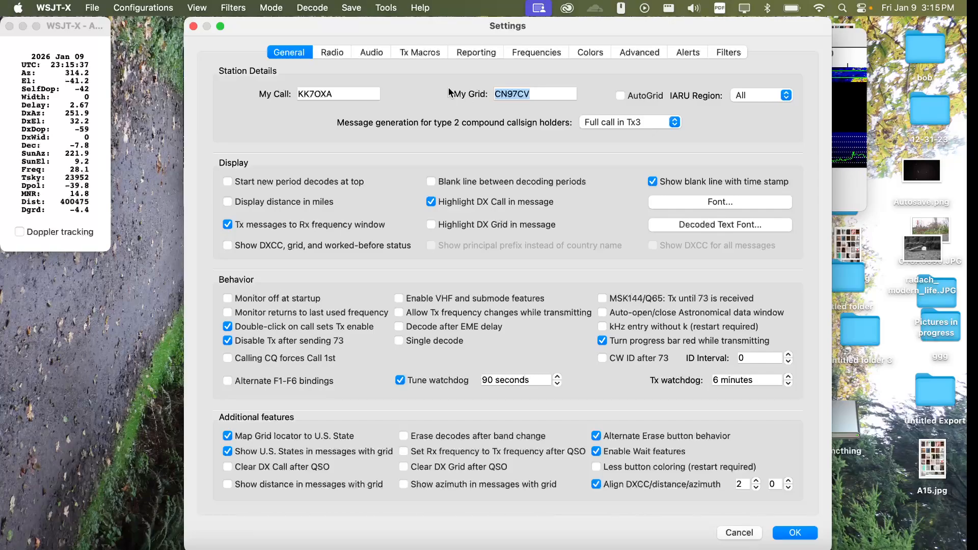
# In the radio settings, select Xiegu G90 as the rig and check that the baud rate is 19200.
pyautogui.click(334, 53)
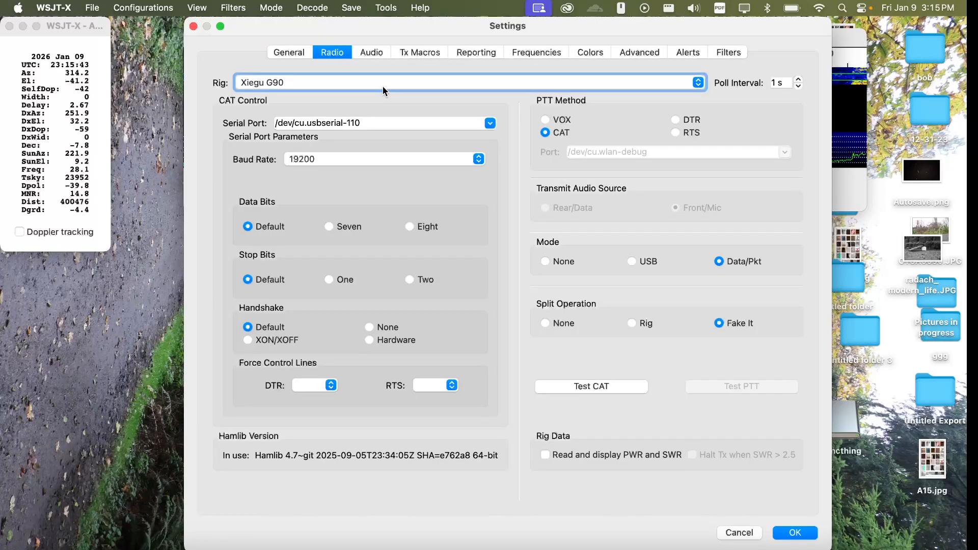
pyautogui.click(409, 81)
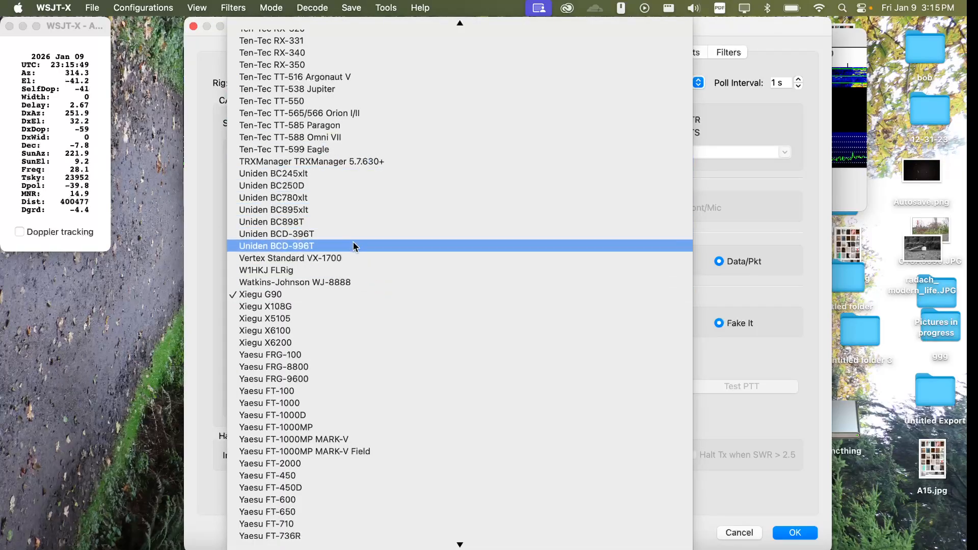
pyautogui.click(332, 294)
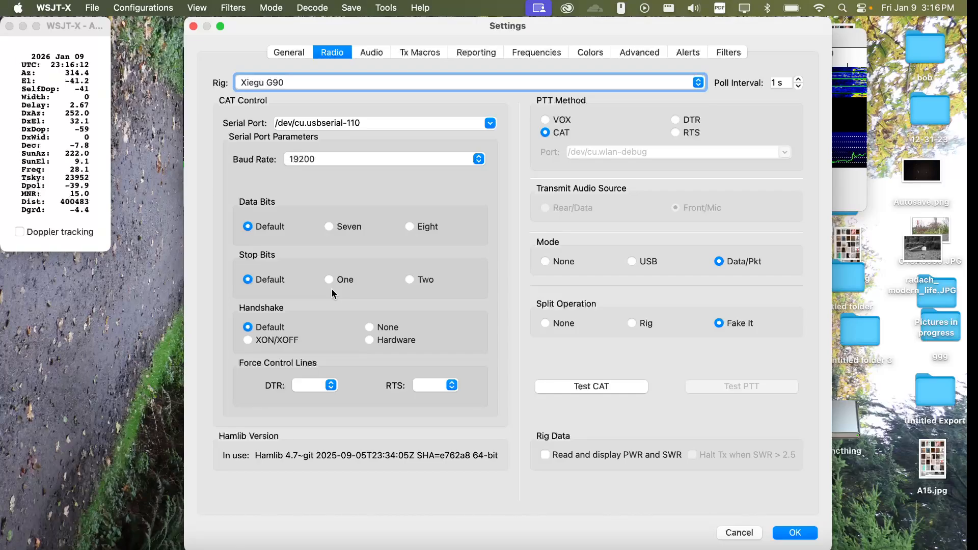
pyautogui.click(444, 159)
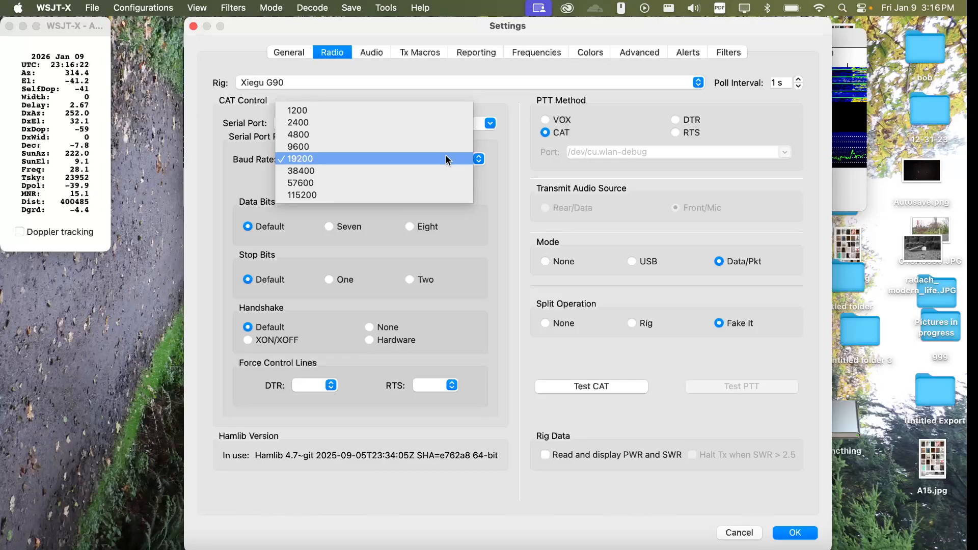
pyautogui.click(498, 160)
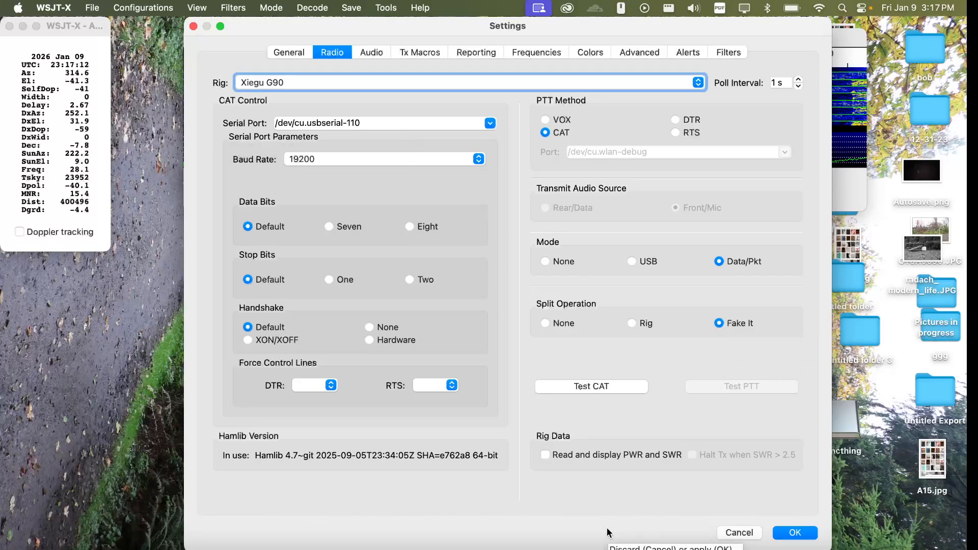
# Switch to Terminal, list the serial devices with "ls -l /dev/cu.*" and locate the /dev/cu.usbserial-110 entry.
pyautogui.click(565, 547)
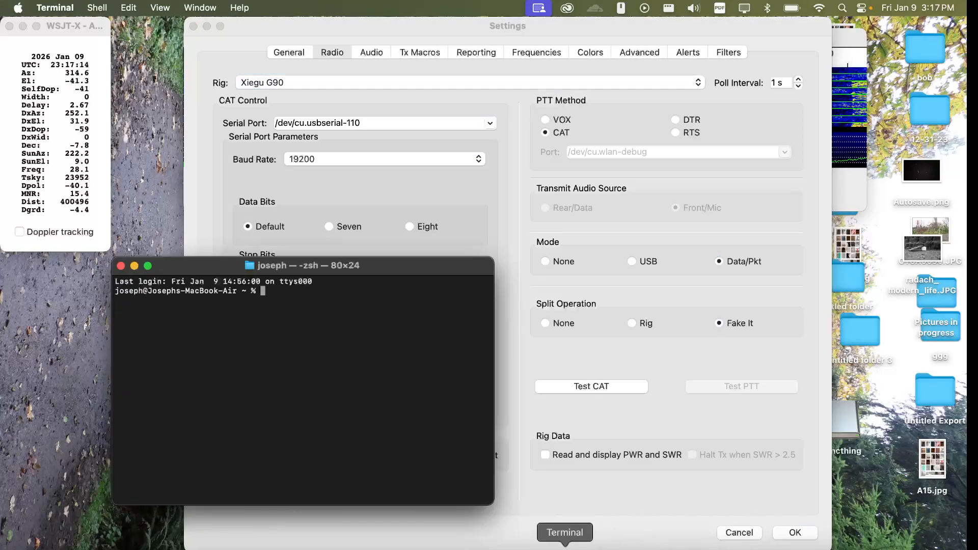
pyautogui.moveTo(370, 274); pyautogui.dragTo(479, 206)
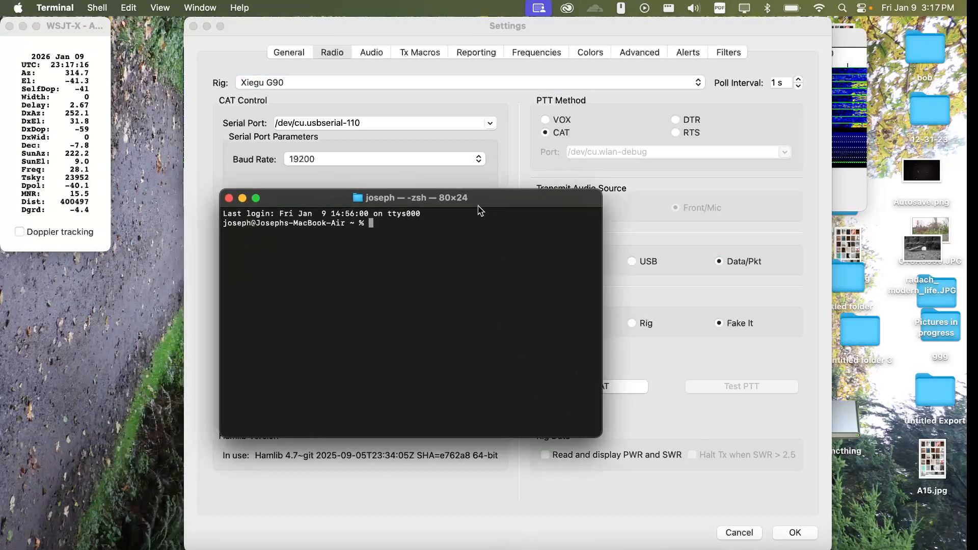
pyautogui.write('ls -l /dev/cu.*')
pyautogui.press('Return')
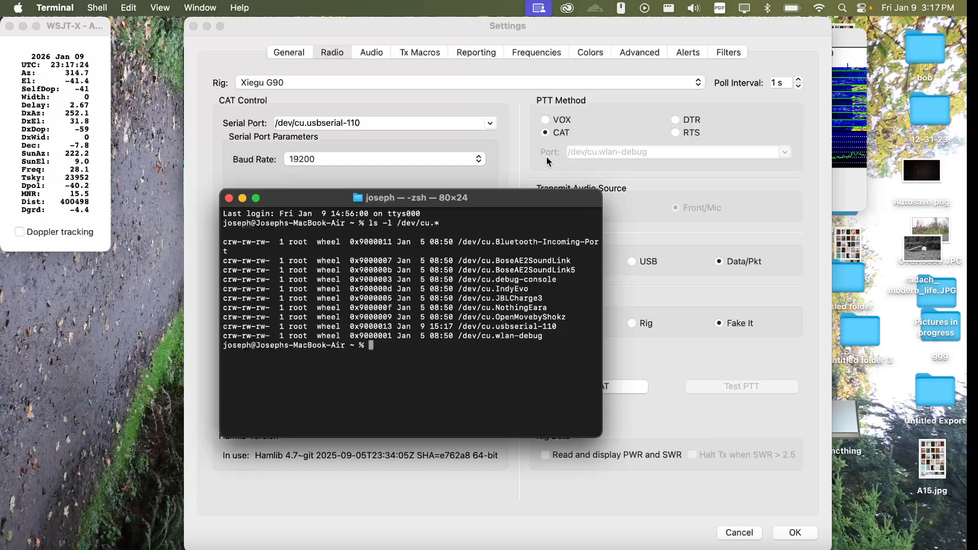
pyautogui.moveTo(460, 327); pyautogui.dragTo(559, 327)
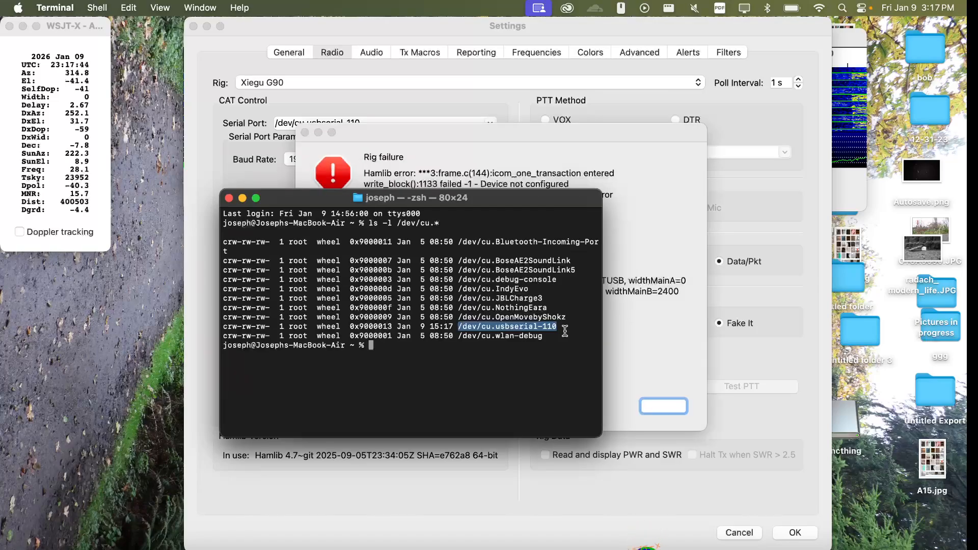
pyautogui.click(521, 358)
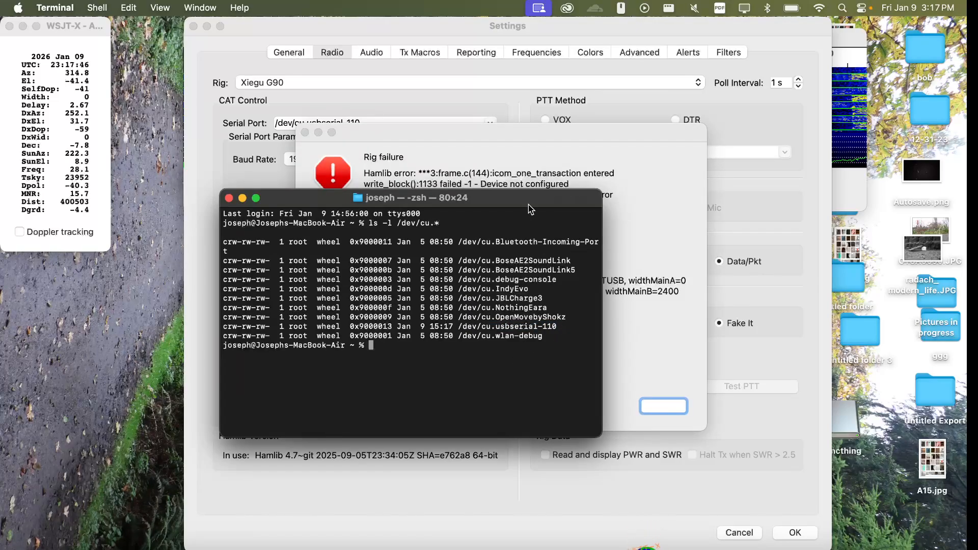
# Run the serial device listing twice more to compare the entries with the radio's USB cable unplugged and reconnected.
pyautogui.moveTo(532, 204); pyautogui.dragTo(636, 154)
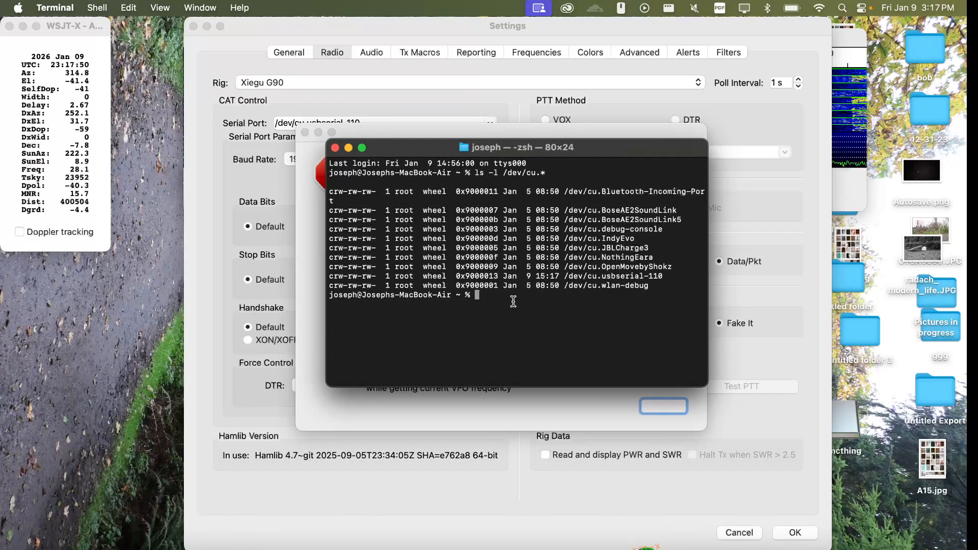
pyautogui.press('Up')
pyautogui.press('Return')
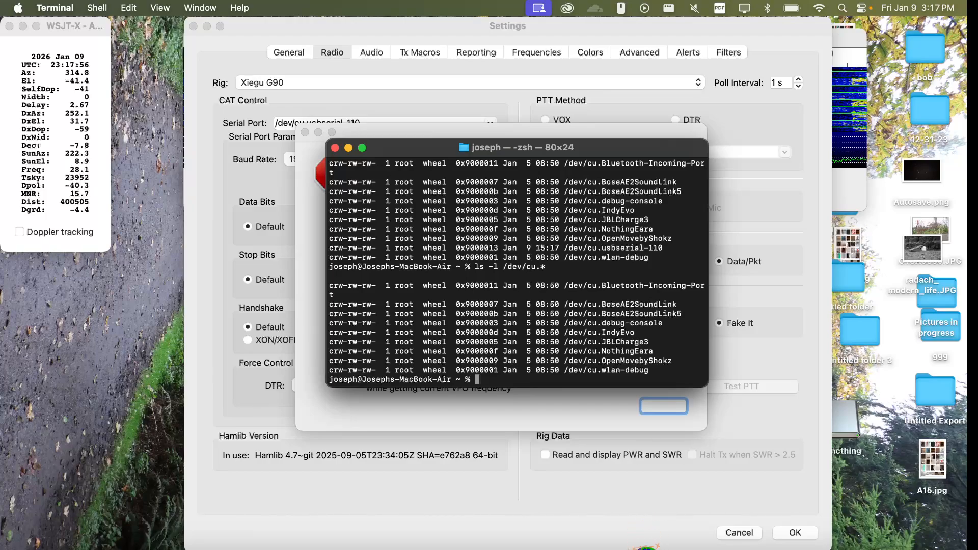
pyautogui.press('Up')
pyautogui.press('Return')
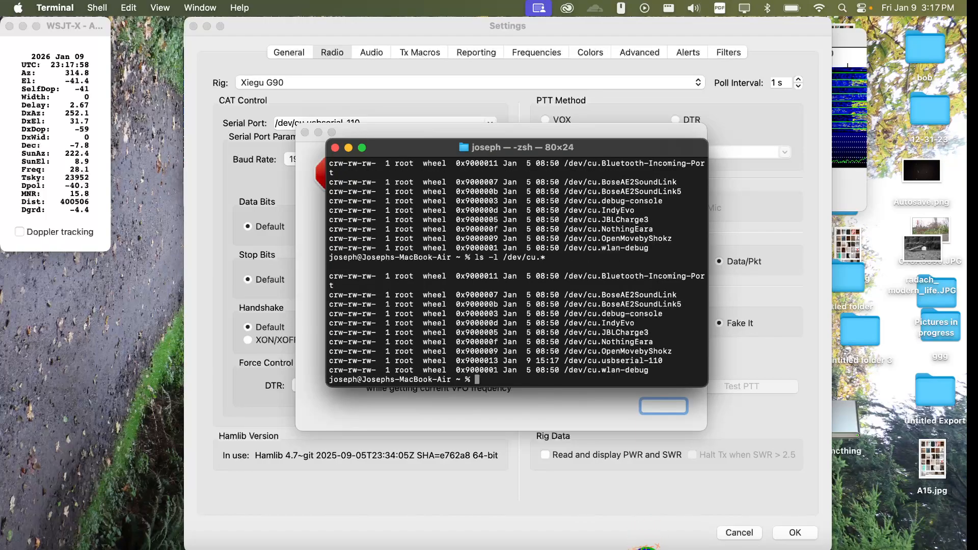
# Copy the device path /dev/cu.usbserial-110 from the listing, paste it at the prompt and close the Terminal window.
pyautogui.moveTo(565, 361); pyautogui.dragTo(668, 361)
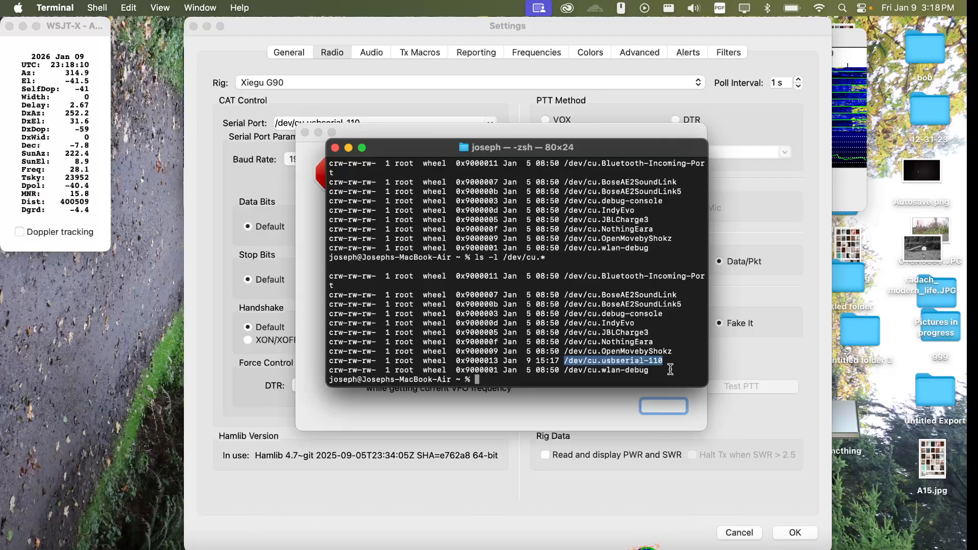
pyautogui.press('super+c')
pyautogui.press('super+v')
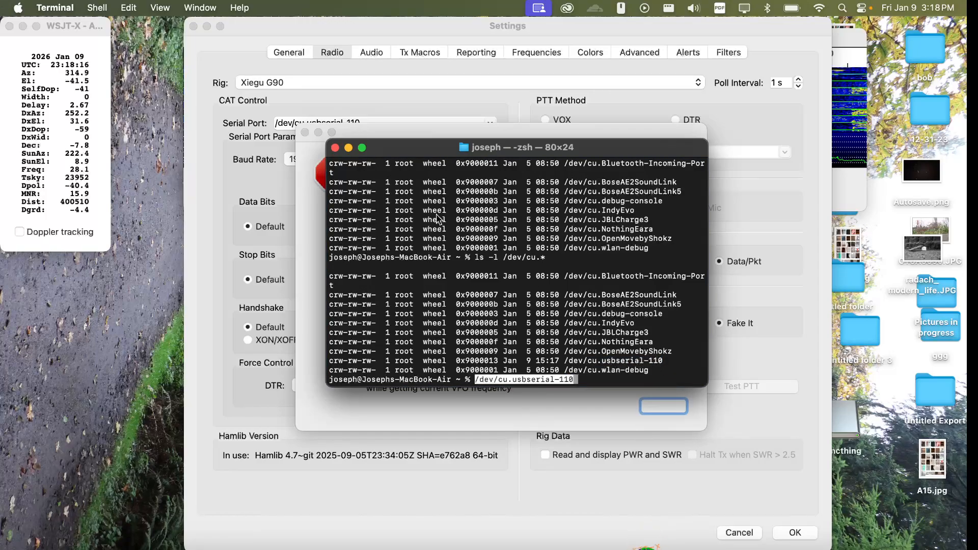
pyautogui.click(336, 148)
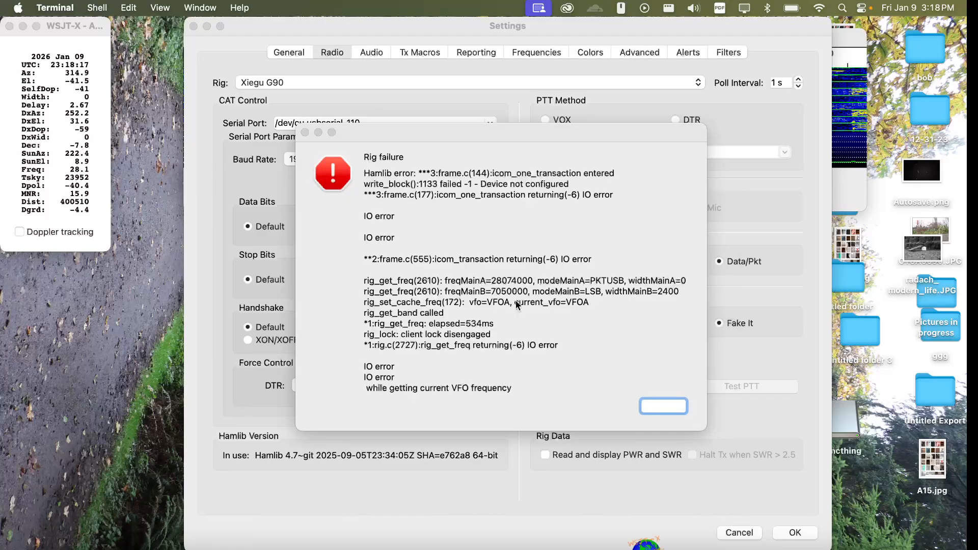
# Dismiss the rig failure error in WSJT-X, test the CAT connection, and switch the PTT test on and off.
pyautogui.click(663, 406)
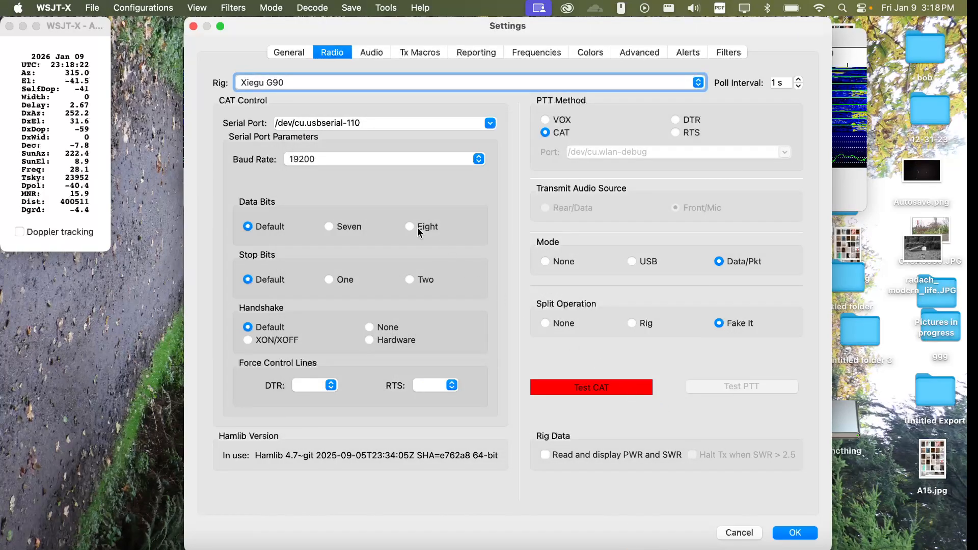
pyautogui.click(603, 386)
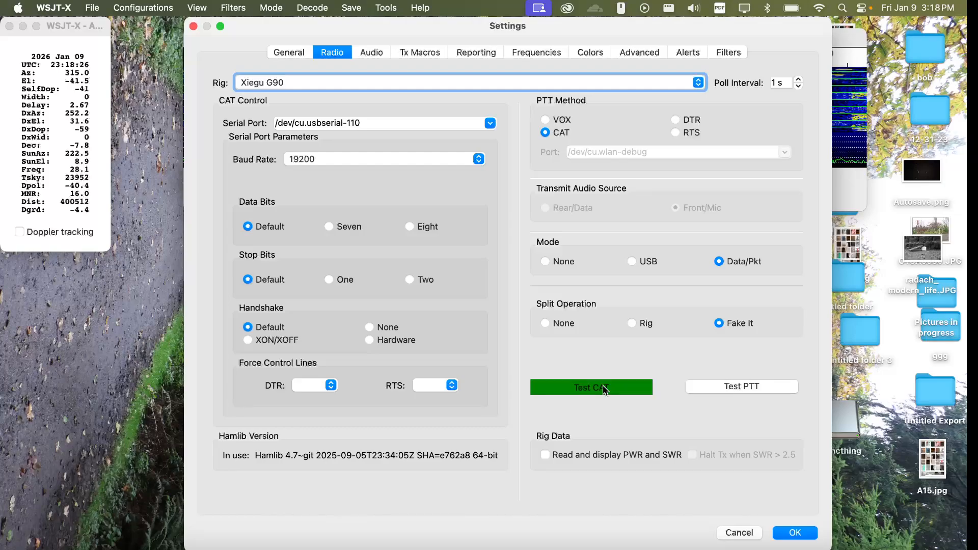
pyautogui.click(735, 389)
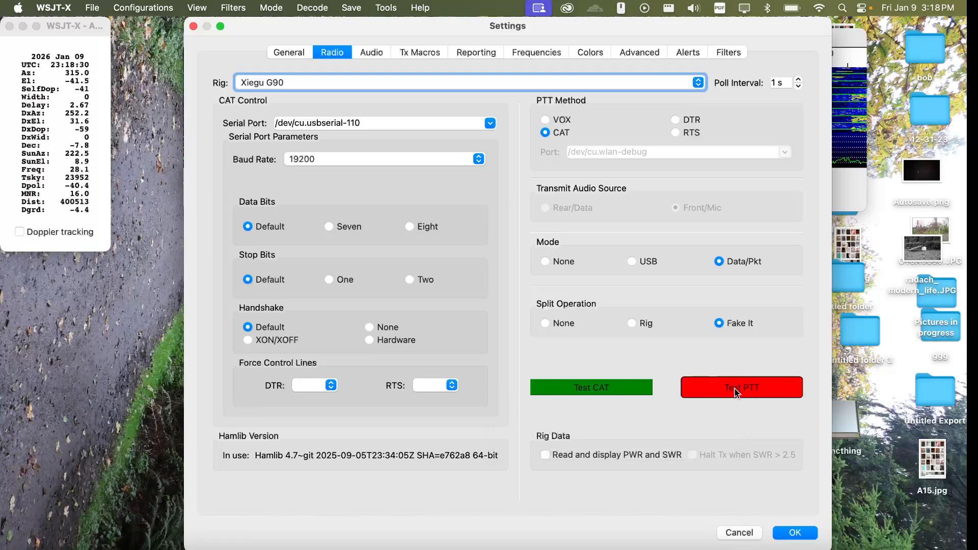
pyautogui.click(734, 389)
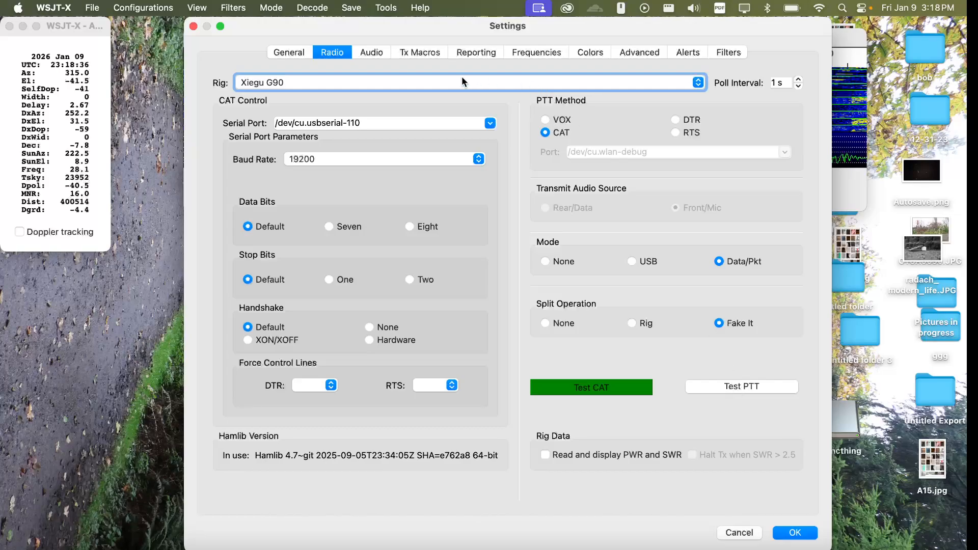
# In the audio settings, select USB Audio Device as the soundcard input.
pyautogui.click(377, 54)
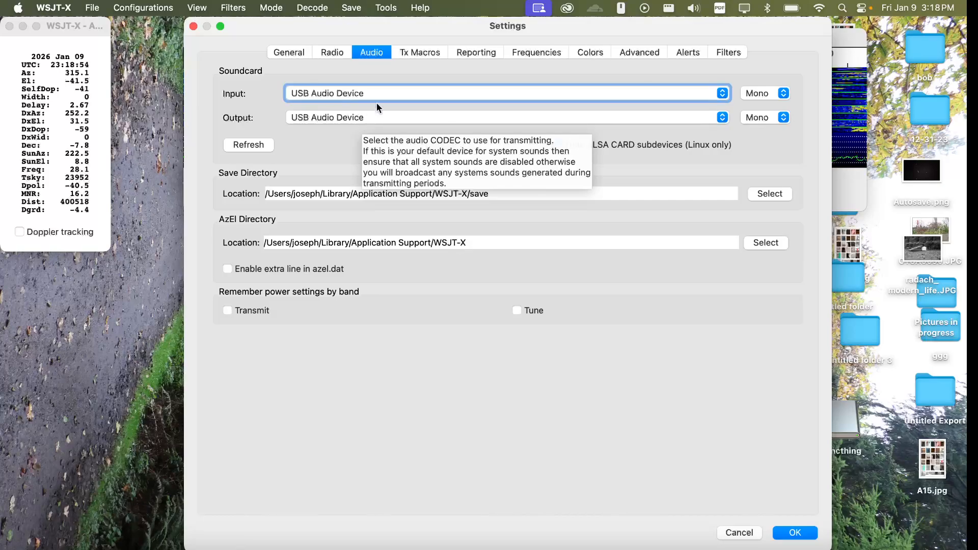
pyautogui.click(387, 92)
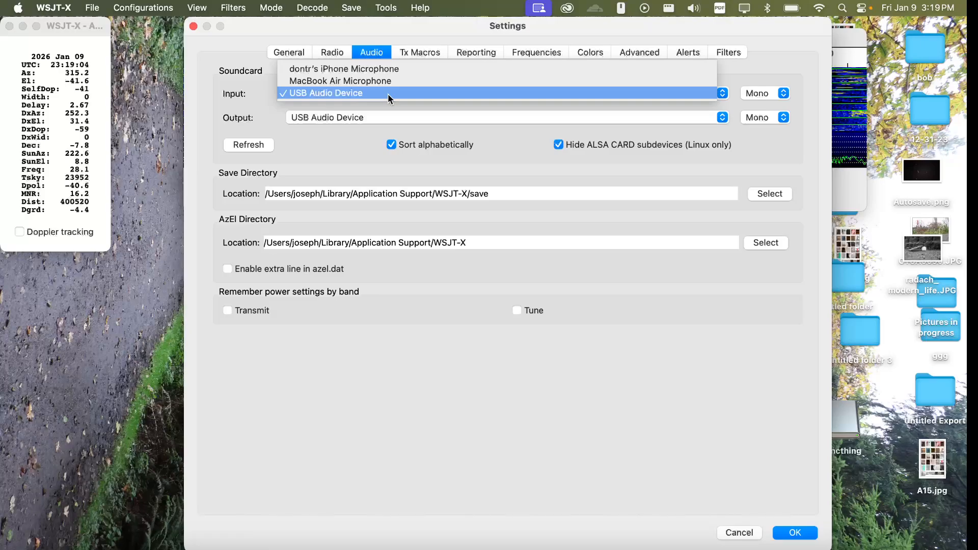
pyautogui.click(388, 94)
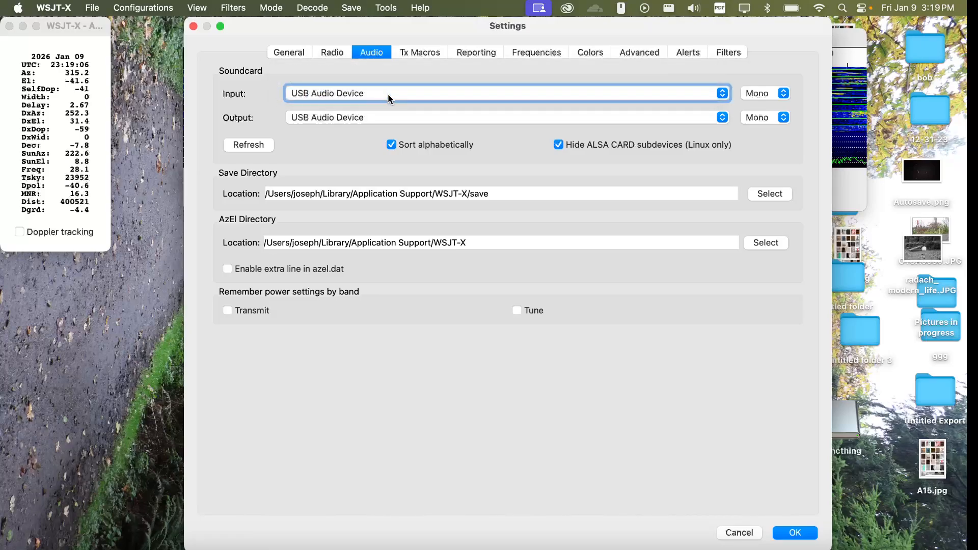
# Review the transmit macros, reporting and working frequency settings, and examine the list of decode highlighting colors.
pyautogui.click(424, 54)
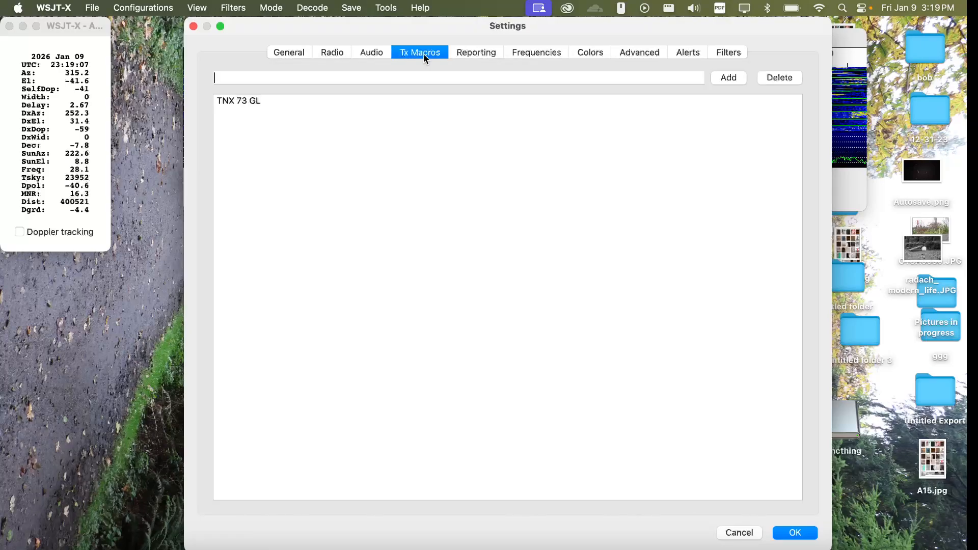
pyautogui.click(470, 53)
pyautogui.click(536, 53)
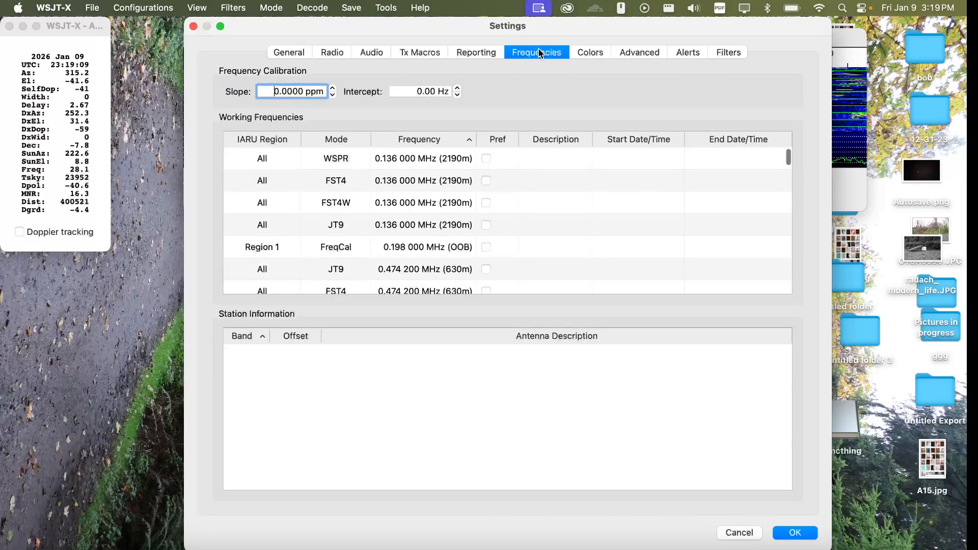
pyautogui.click(500, 51)
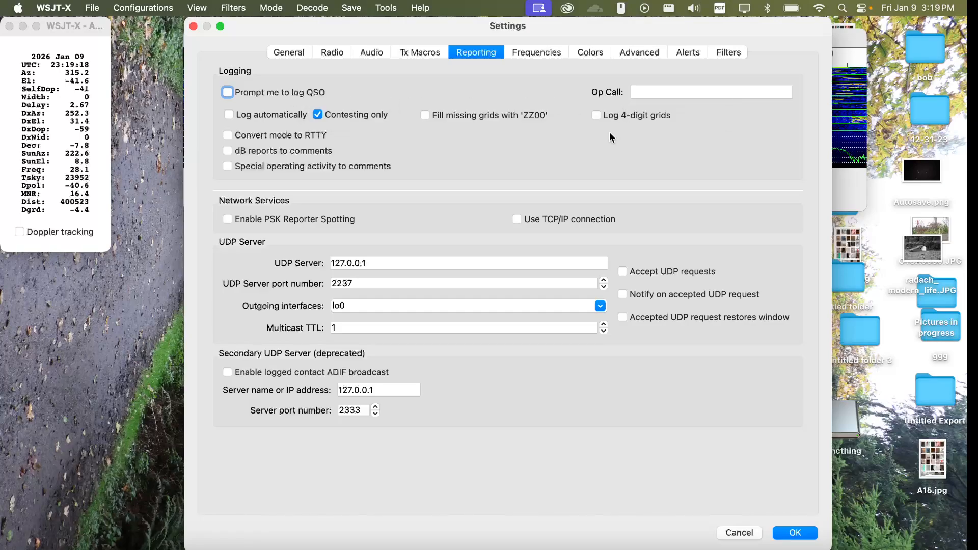
pyautogui.click(550, 52)
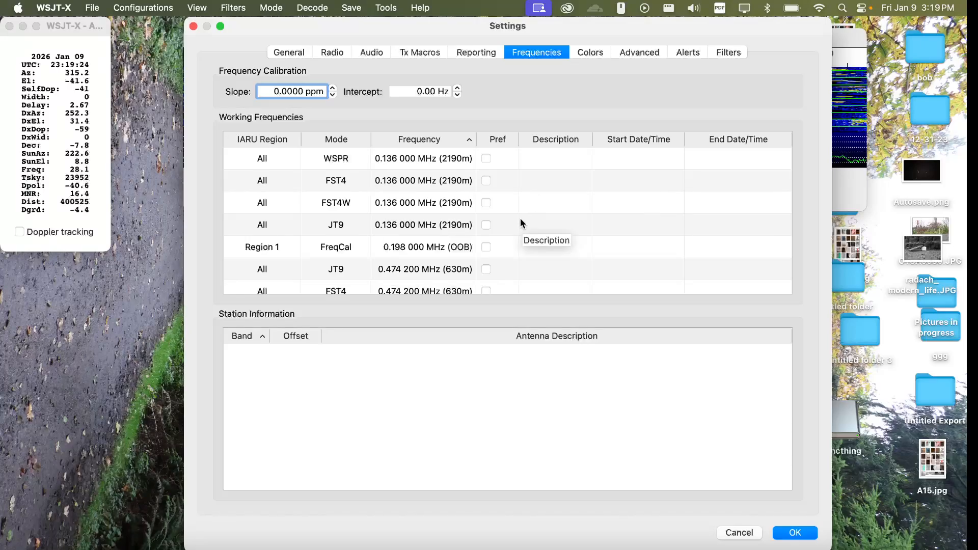
pyautogui.click(594, 53)
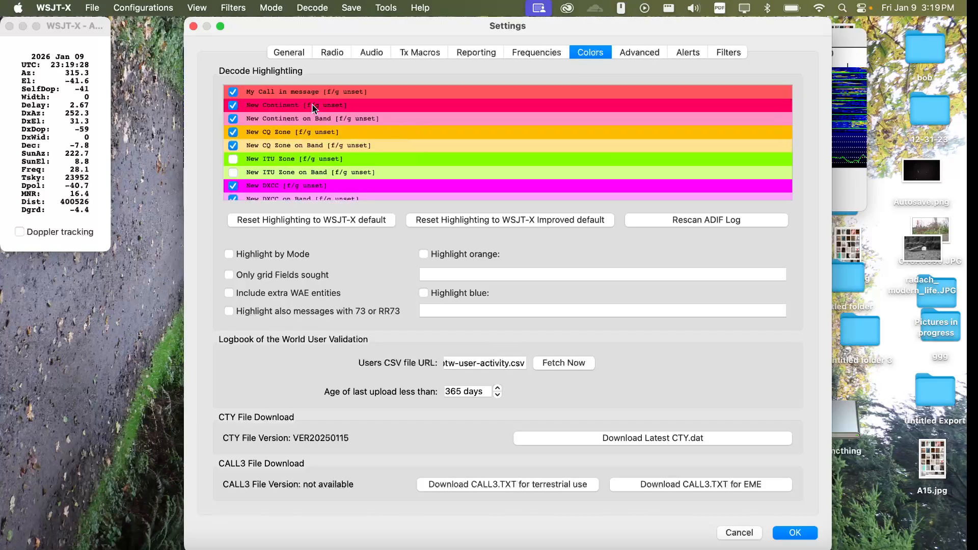
pyautogui.moveTo(385, 96)
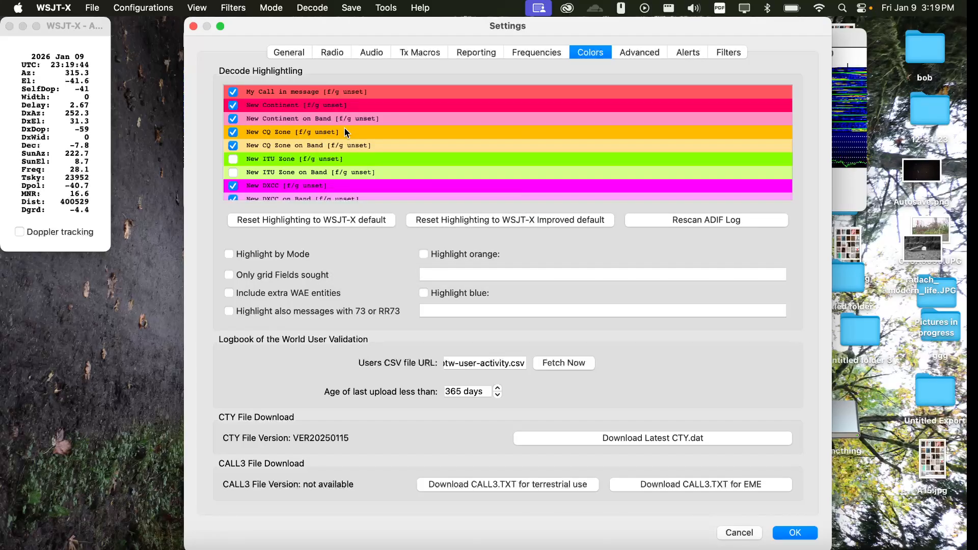
pyautogui.scroll(-2, 346, 132)
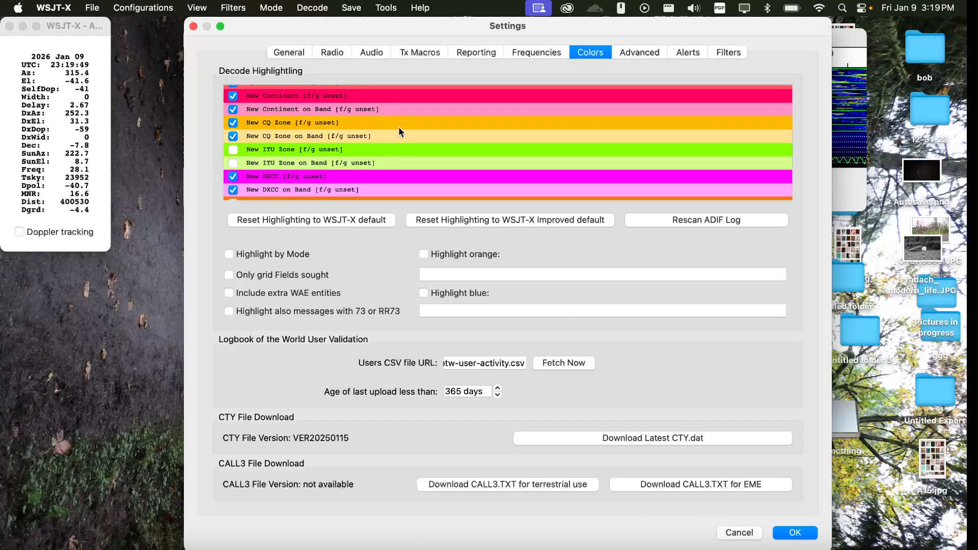
# Examine the remaining entries in the decode highlighting list, down to the transmitted message color.
pyautogui.moveTo(441, 157)
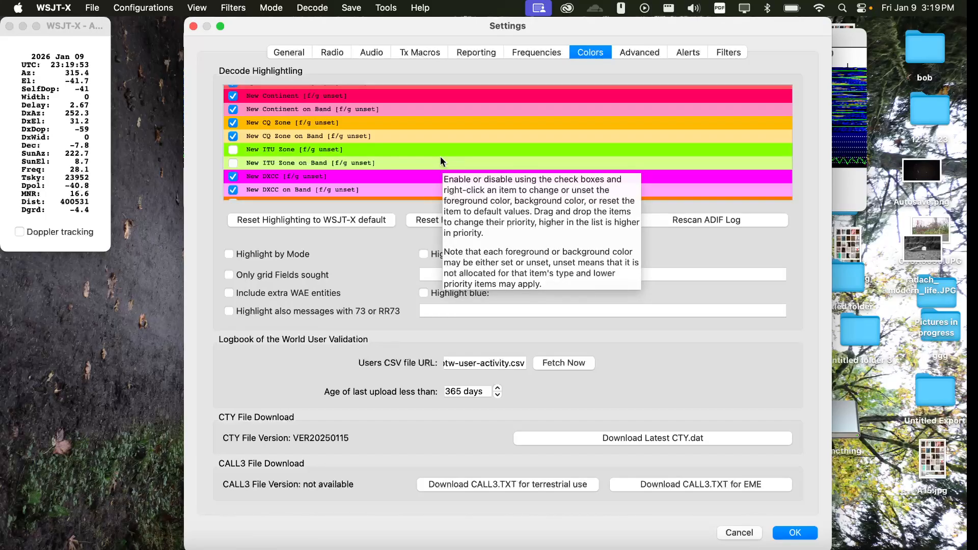
pyautogui.scroll(-5, 441, 156)
pyautogui.scroll(-1, 441, 157)
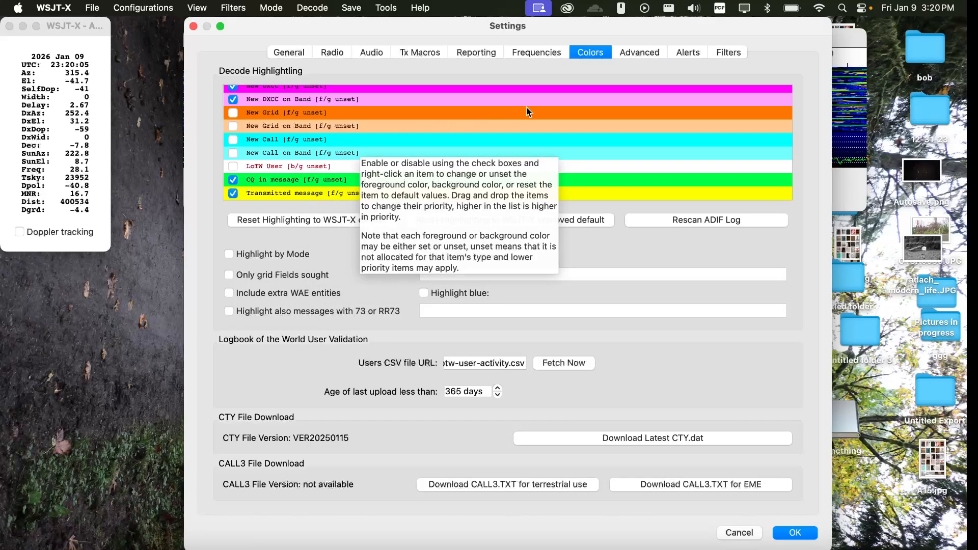
# Review the advanced, alert and filter settings, revisit the general settings, and accept the configuration.
pyautogui.click(650, 57)
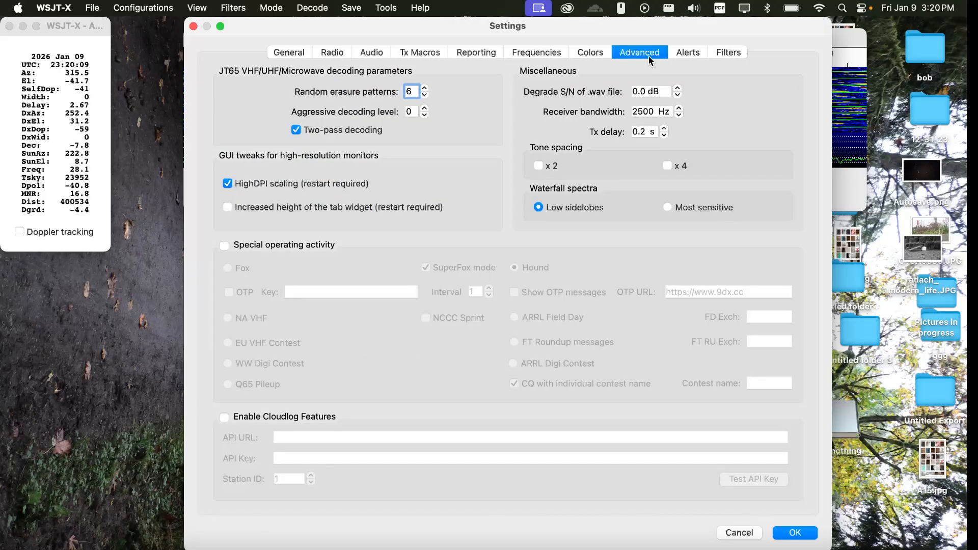
pyautogui.click(683, 54)
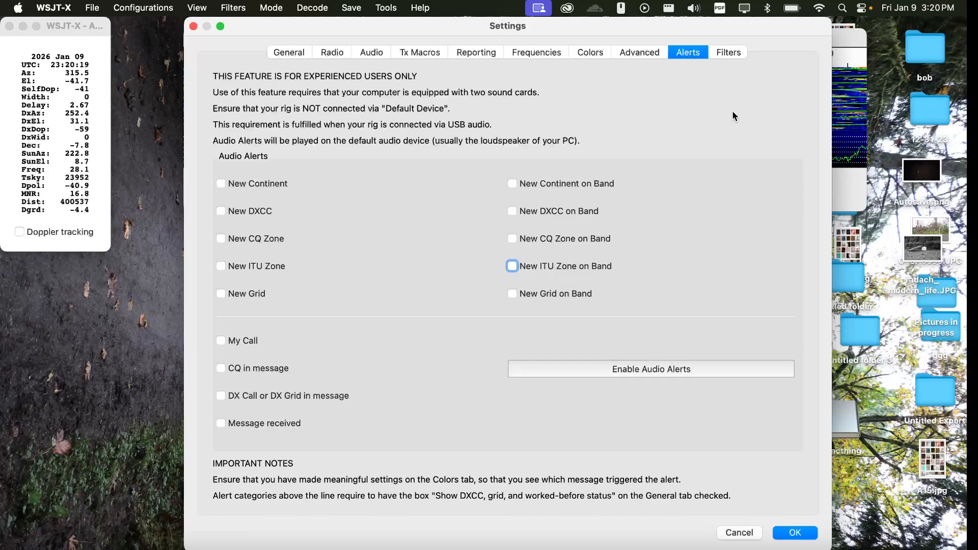
pyautogui.click(732, 53)
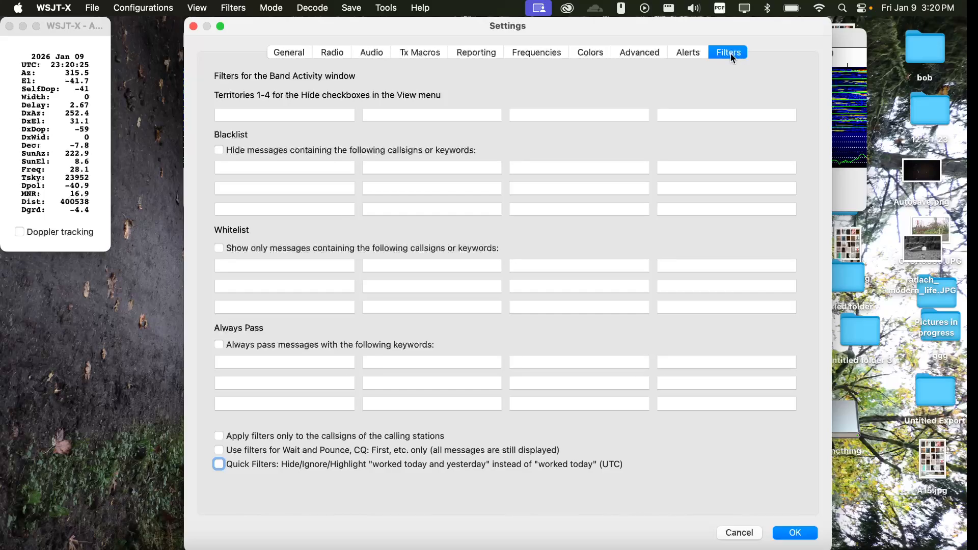
pyautogui.click(302, 53)
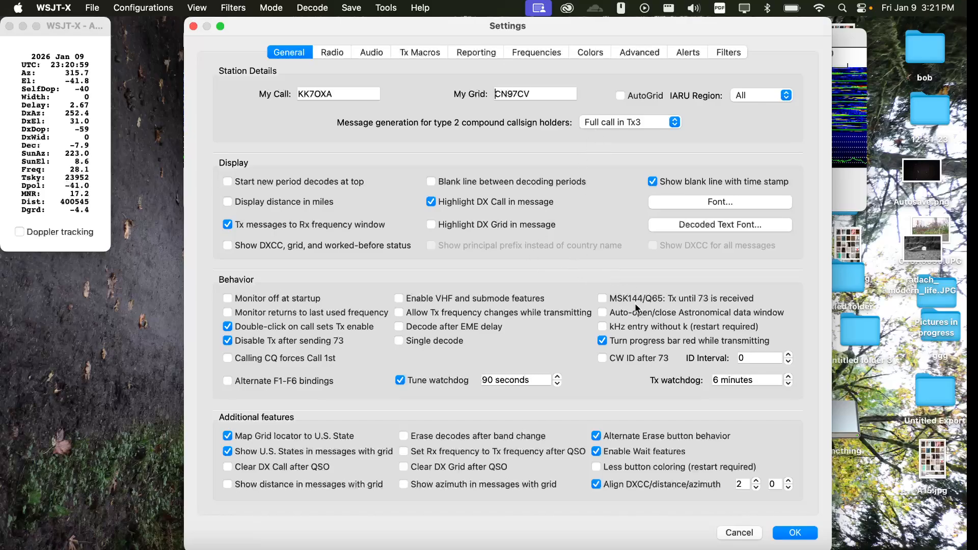
pyautogui.click(793, 534)
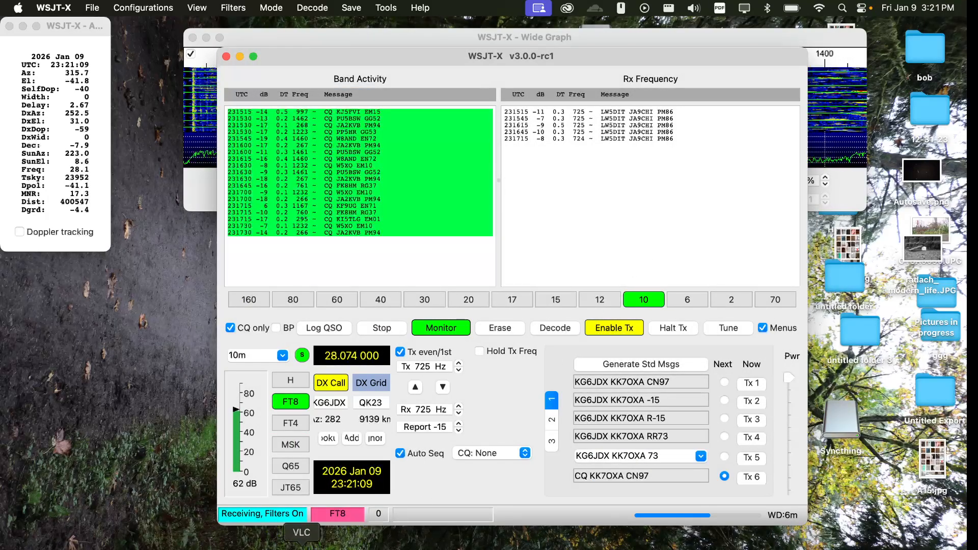
# In macOS System Settings, check the sound output and input devices and the input volume, and minimize the window.
pyautogui.click(262, 546)
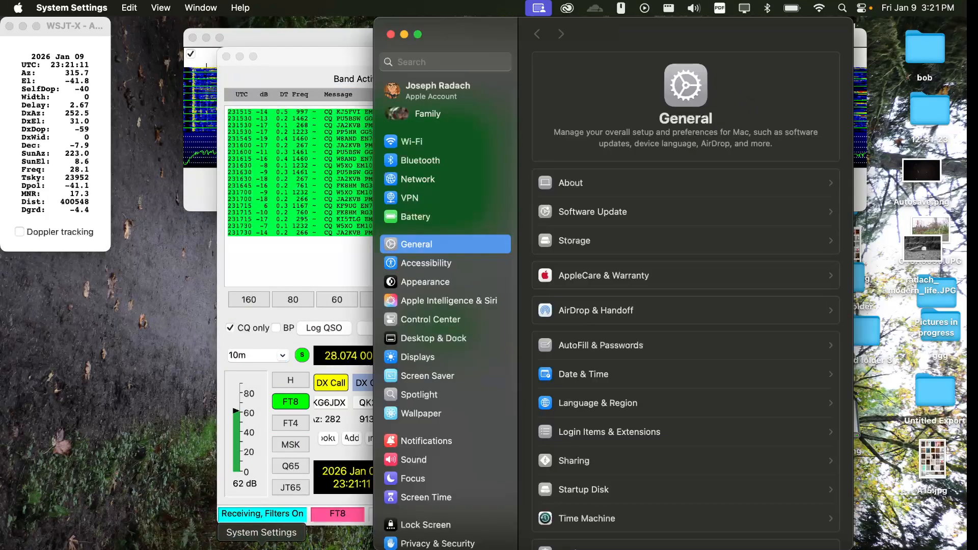
pyautogui.click(439, 466)
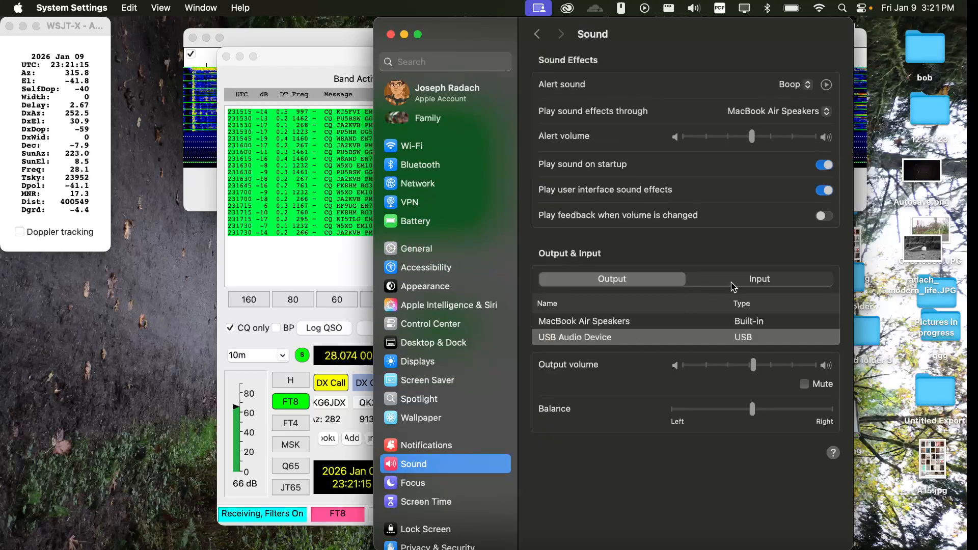
pyautogui.click(751, 278)
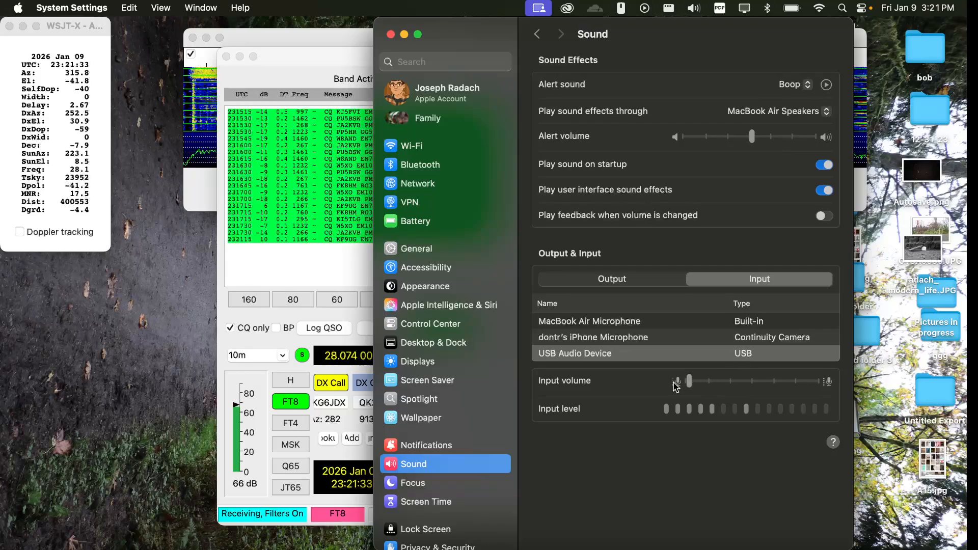
pyautogui.moveTo(675, 387)
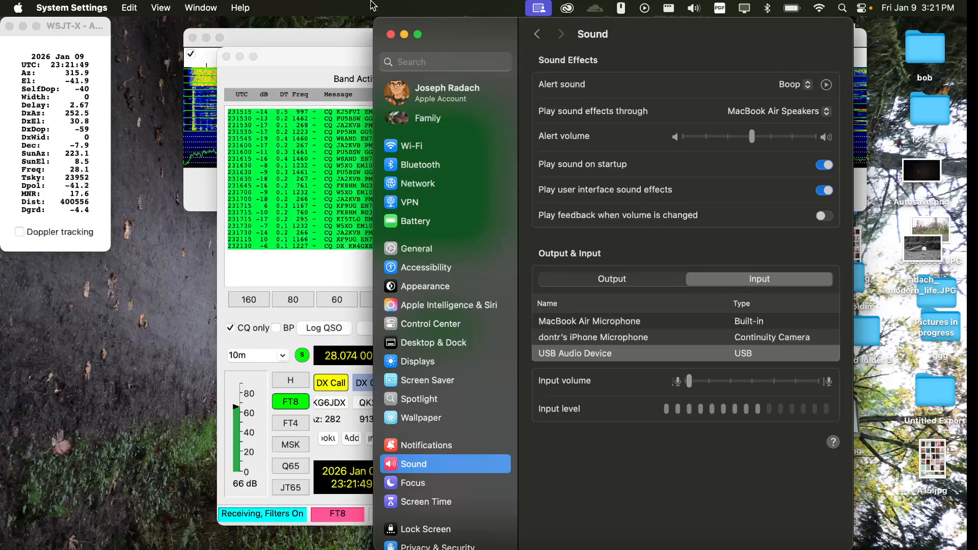
pyautogui.click(405, 35)
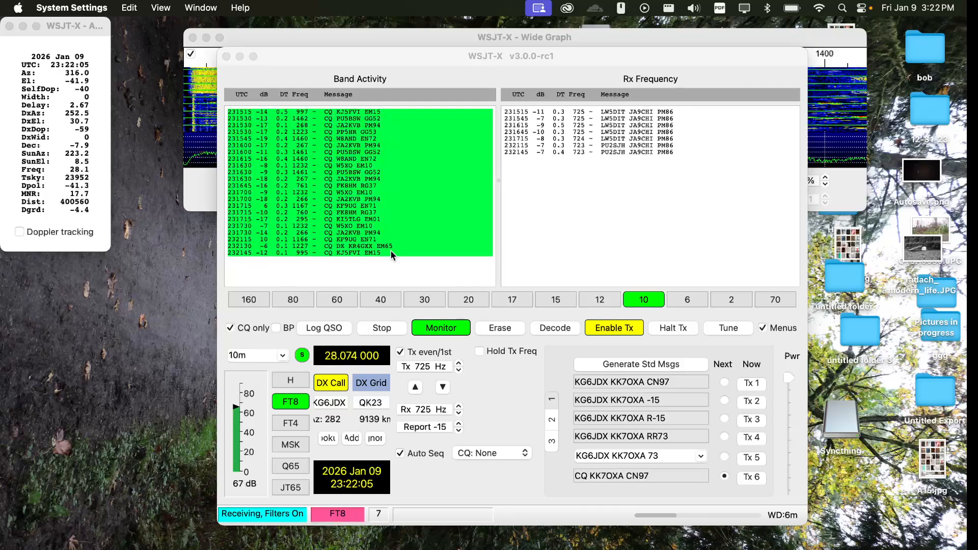
# Return to WSJT-X, answer the latest CQ call at 995 Hz in Band Activity, and disable transmission after the calls.
pyautogui.click(485, 405)
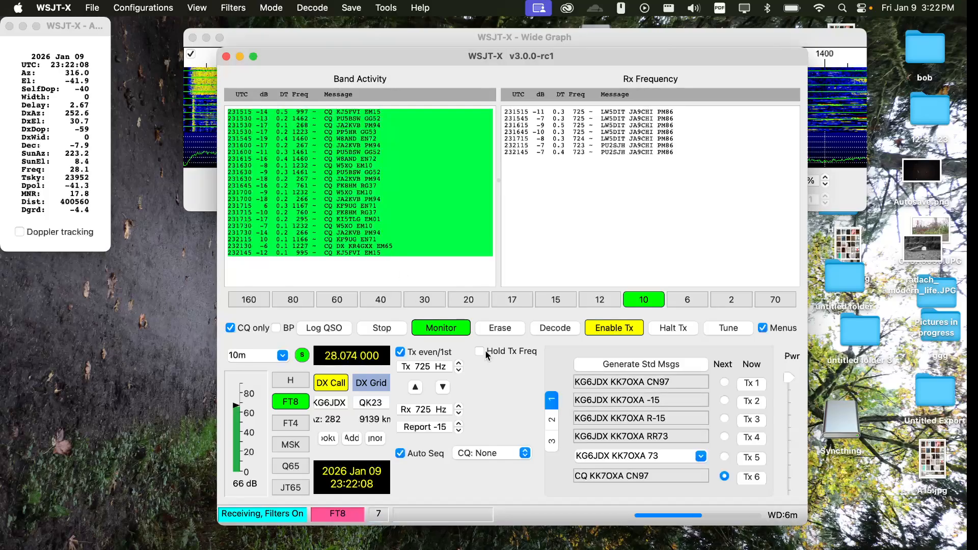
pyautogui.doubleClick(379, 251)
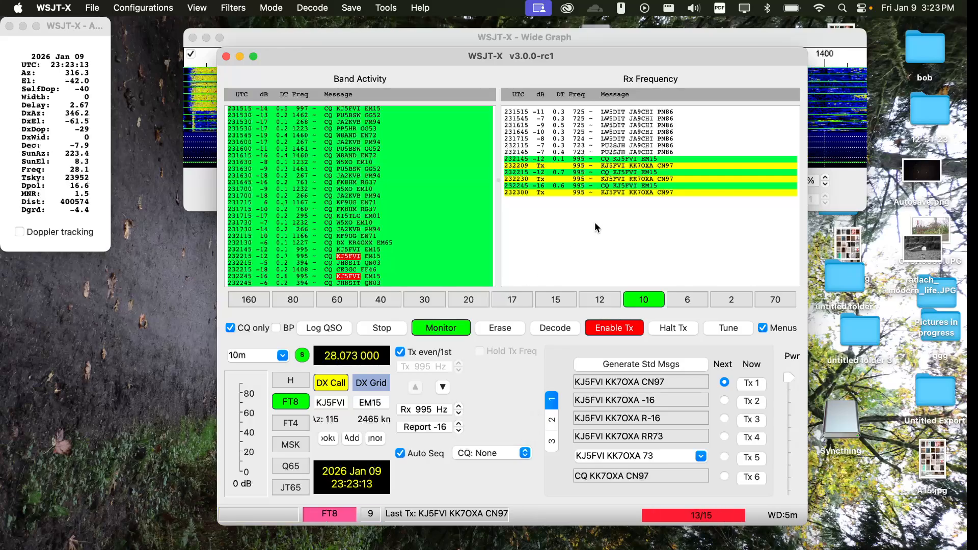
pyautogui.click(623, 333)
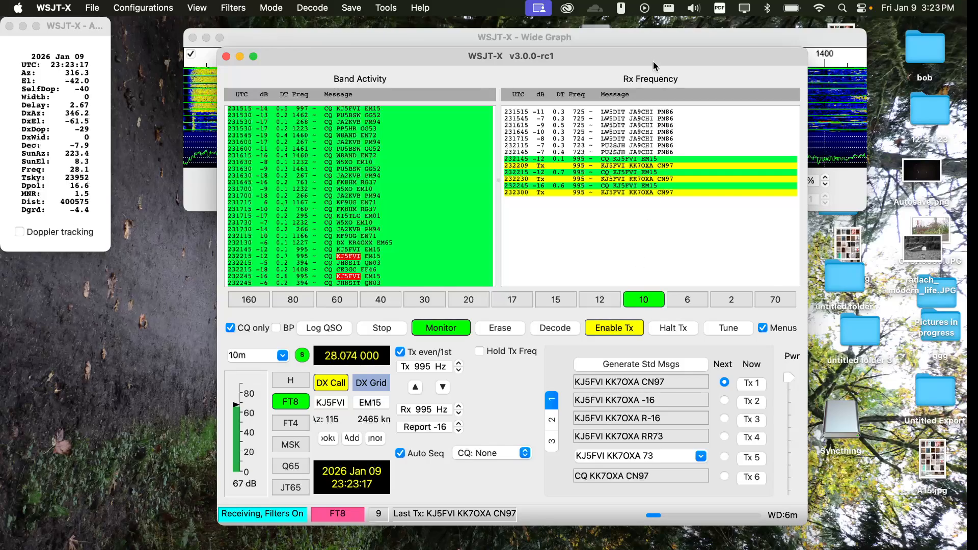
# Move the main window down to uncover the Wide Graph waterfall, and check which display windows and view options are available.
pyautogui.moveTo(647, 55); pyautogui.dragTo(649, 163)
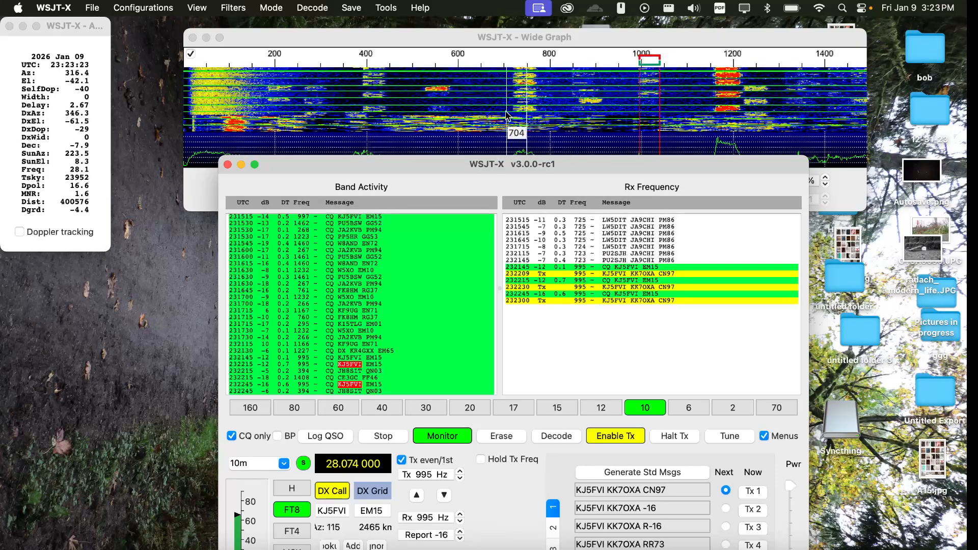
pyautogui.moveTo(489, 167)
pyautogui.mouseDown()
pyautogui.moveTo(630, 171)
pyautogui.moveTo(473, 161)
pyautogui.moveTo(483, 163)
pyautogui.mouseUp()
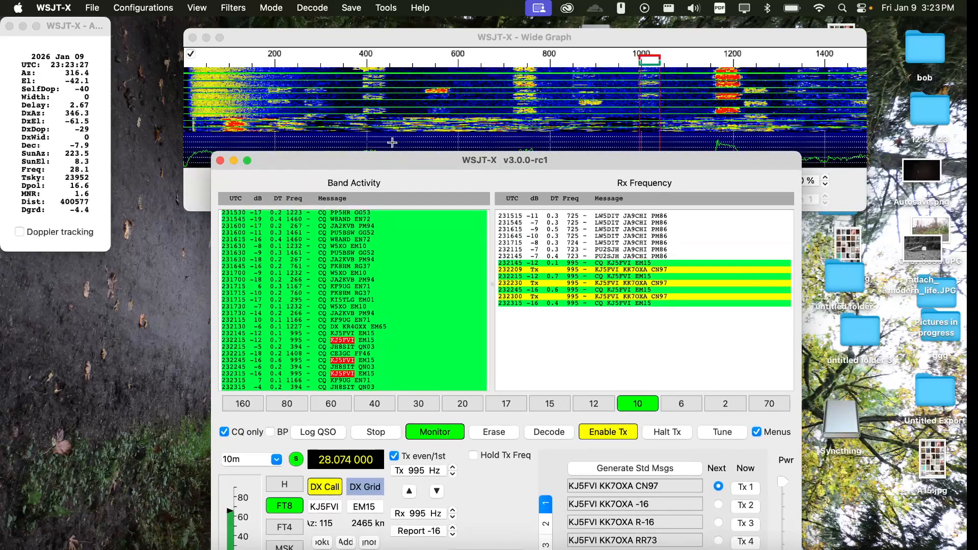
pyautogui.click(198, 8)
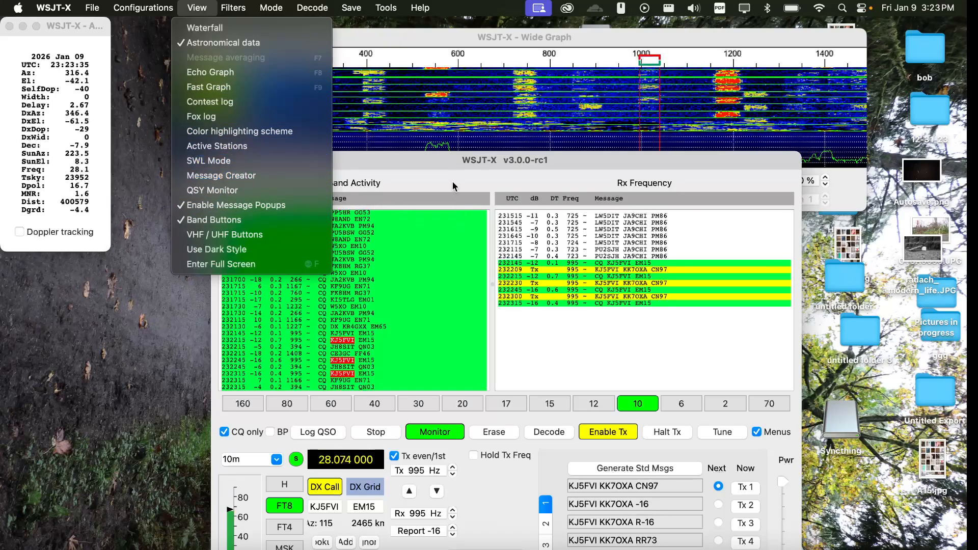
pyautogui.click(450, 166)
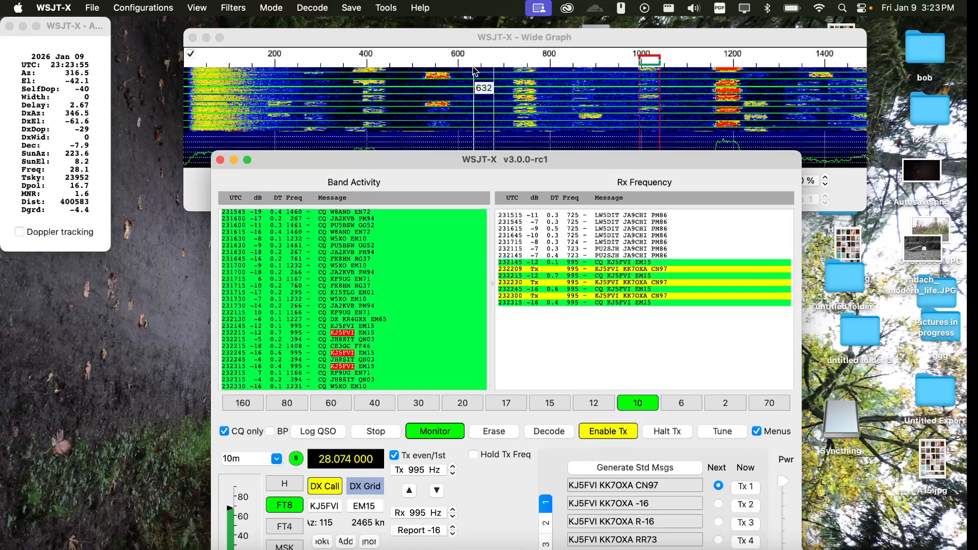
# Place Tx and Rx at about 633 Hz on the Wide Graph, and fine-tune both frequencies to 635 Hz.
pyautogui.doubleClick(474, 71)
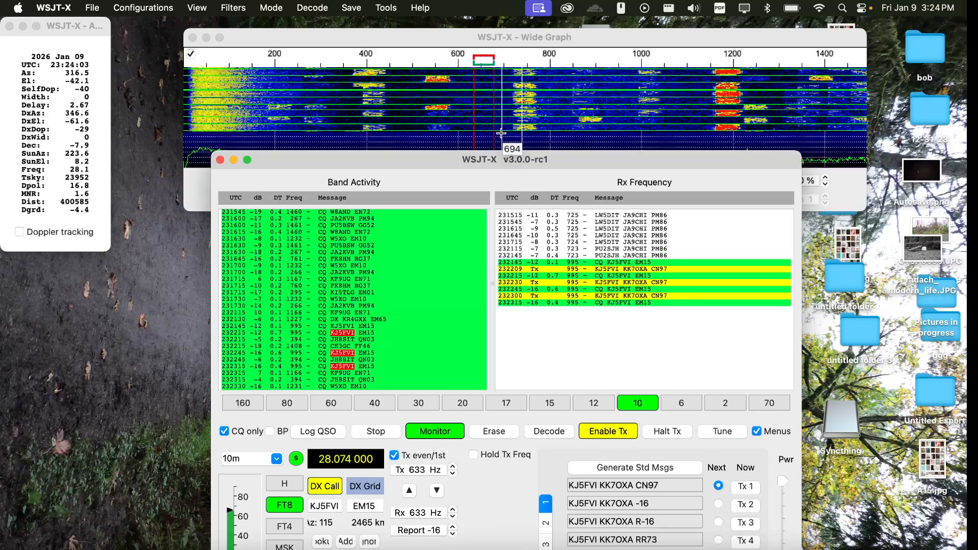
pyautogui.moveTo(506, 159); pyautogui.dragTo(503, 65)
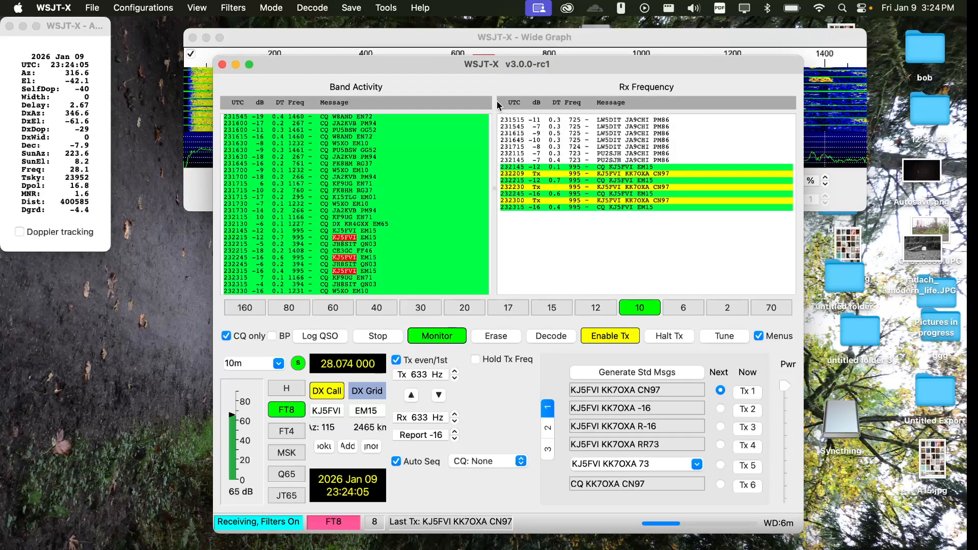
pyautogui.click(456, 373)
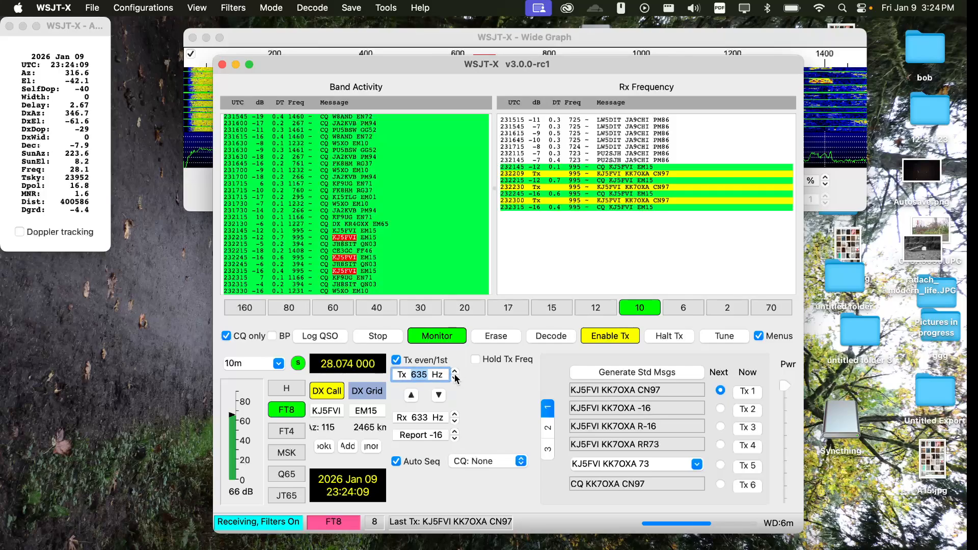
pyautogui.click(455, 414)
pyautogui.click(456, 414)
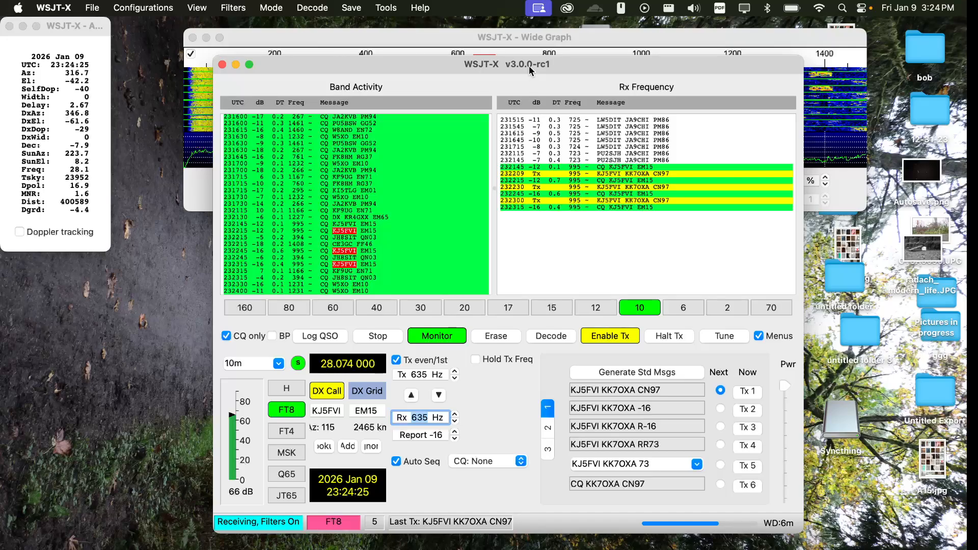
# Look through the available band frequencies without changing the band, and uncover the Wide Graph to examine the waterfall.
pyautogui.moveTo(529, 66); pyautogui.dragTo(529, 84)
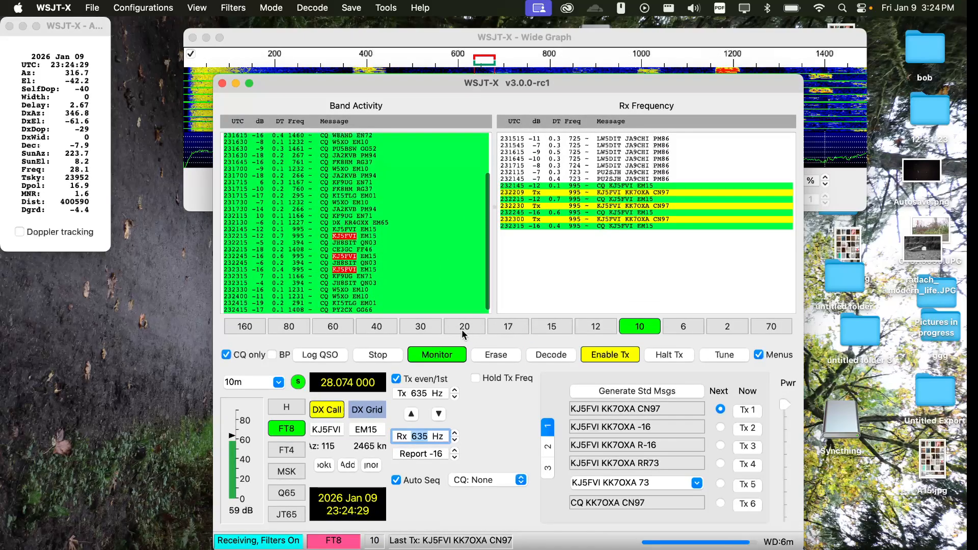
pyautogui.click(278, 383)
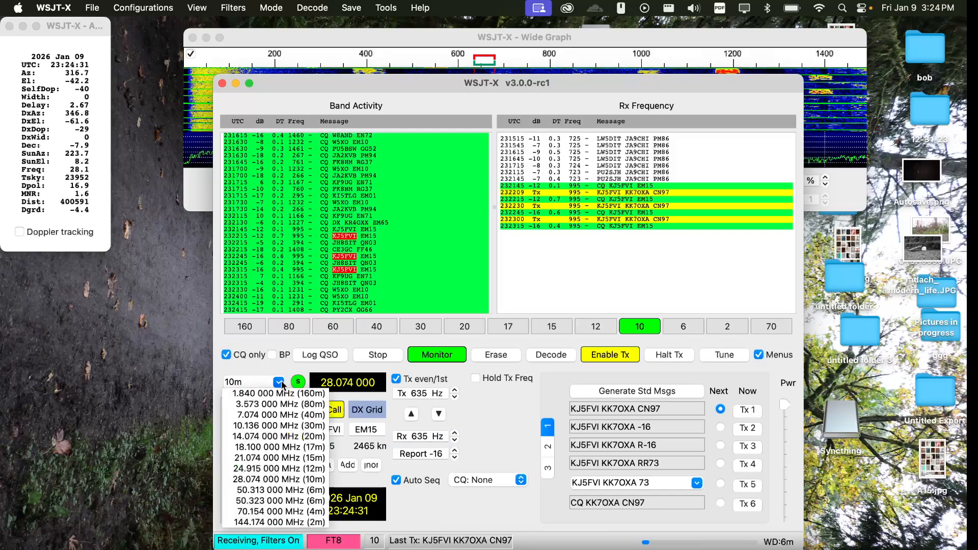
pyautogui.click(475, 406)
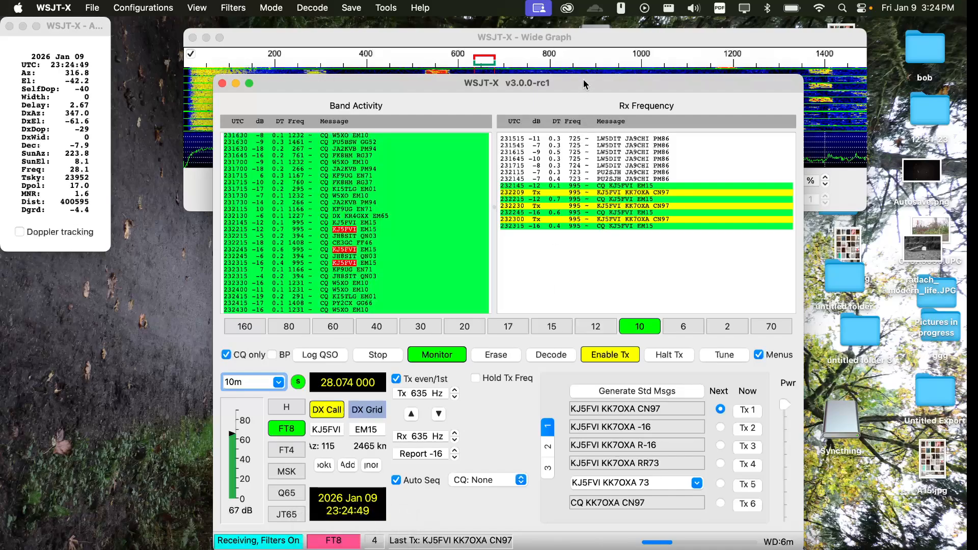
pyautogui.moveTo(584, 84); pyautogui.dragTo(580, 230)
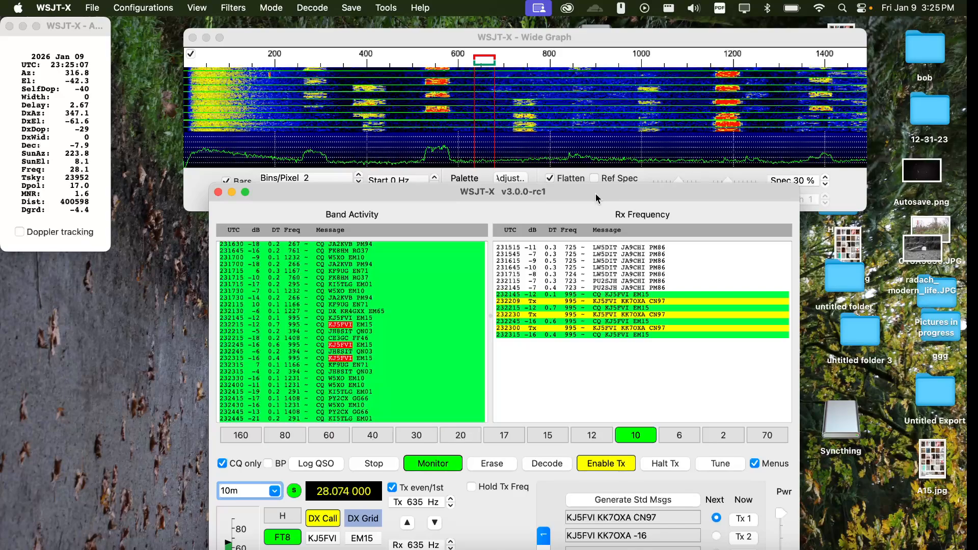
pyautogui.moveTo(595, 194); pyautogui.dragTo(595, 81)
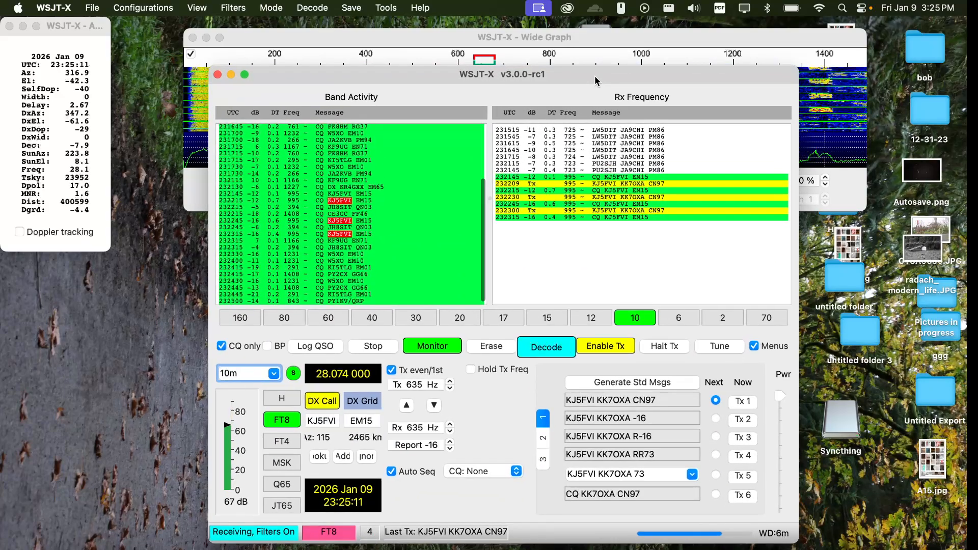